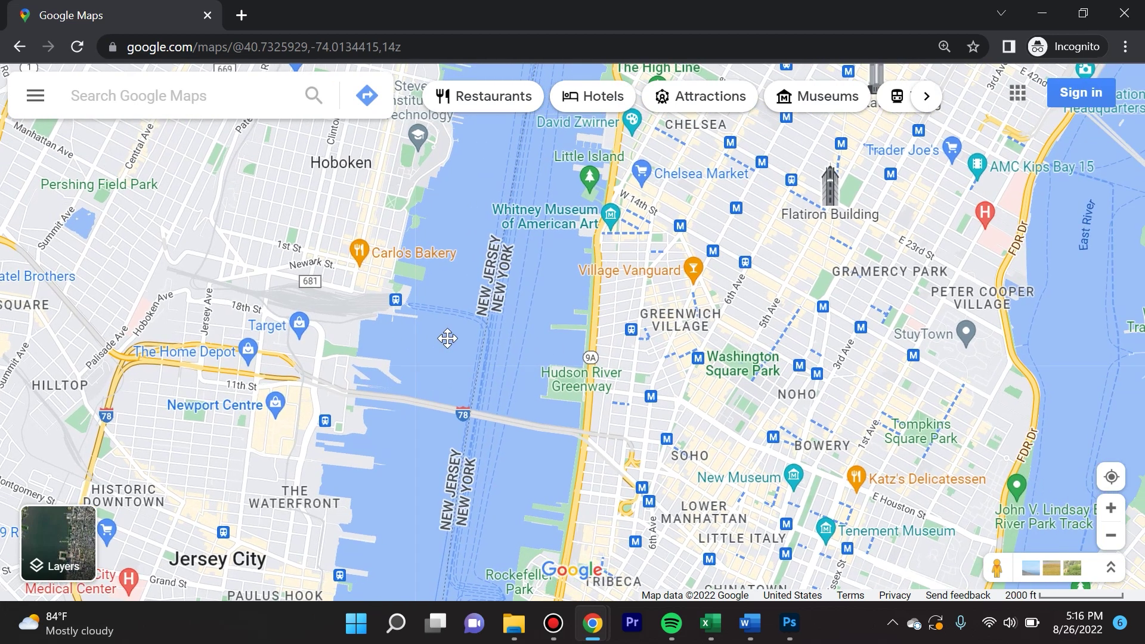
- Zoom the map onto the Hoboken waterfront around Pier A Park
{"action": "scroll", "coordinate": [438, 333], "scroll_direction": "up", "scroll_amount": 2}
{"action": "scroll", "coordinate": [439, 334], "scroll_direction": "down", "scroll_amount": 2}
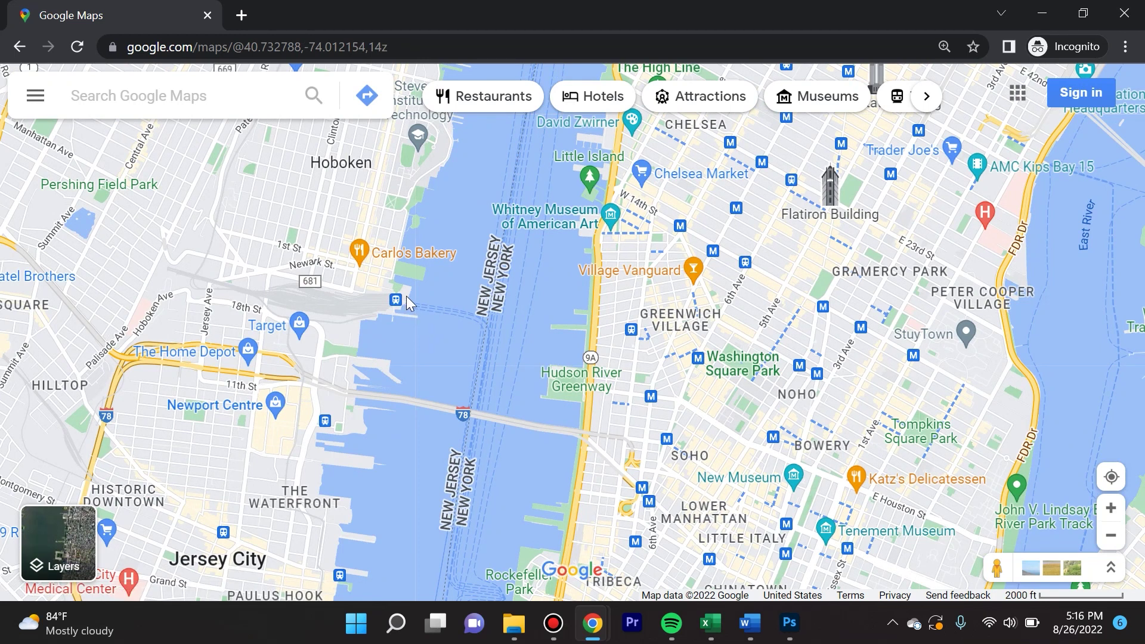
{"action": "right_click", "coordinate": [424, 278]}
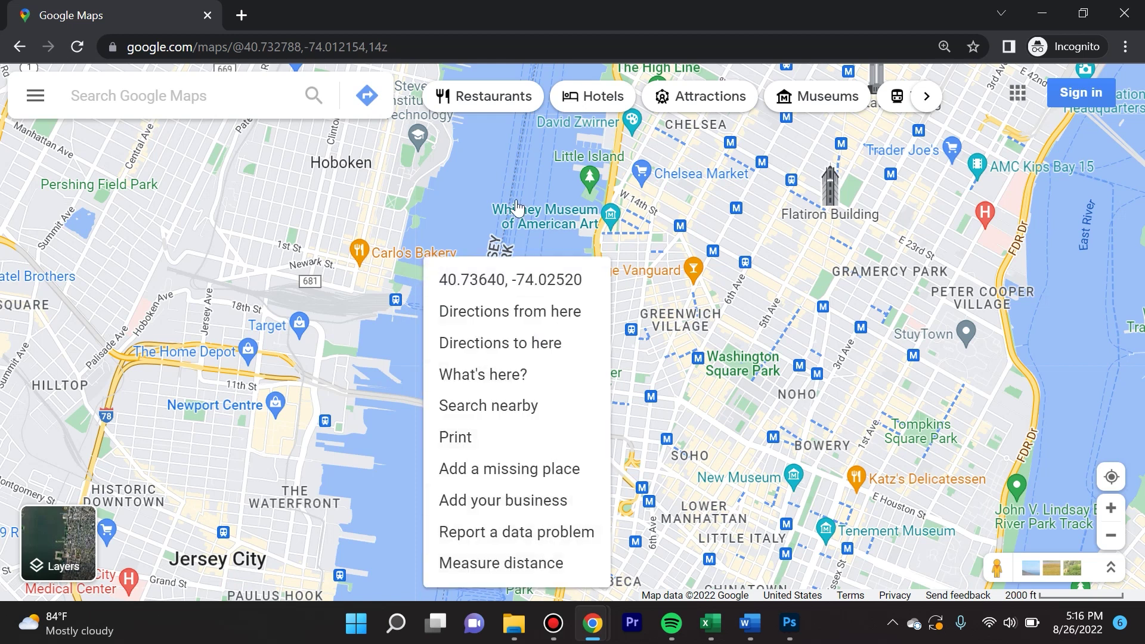
{"action": "left_click", "coordinate": [499, 170]}
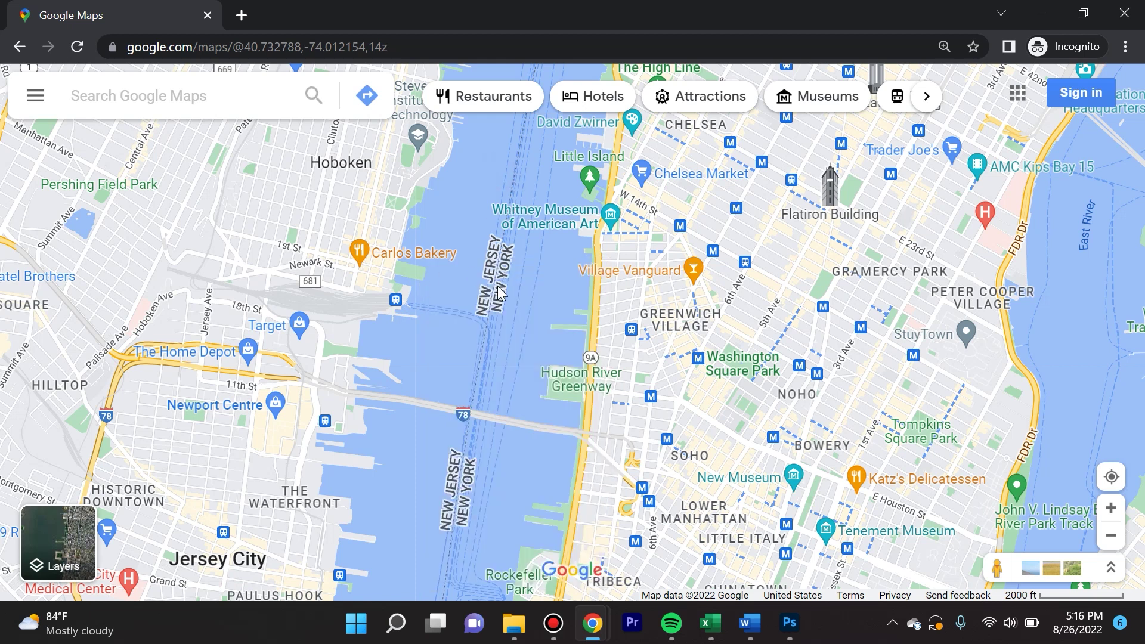
{"action": "scroll", "coordinate": [396, 285], "scroll_direction": "up", "scroll_amount": 3}
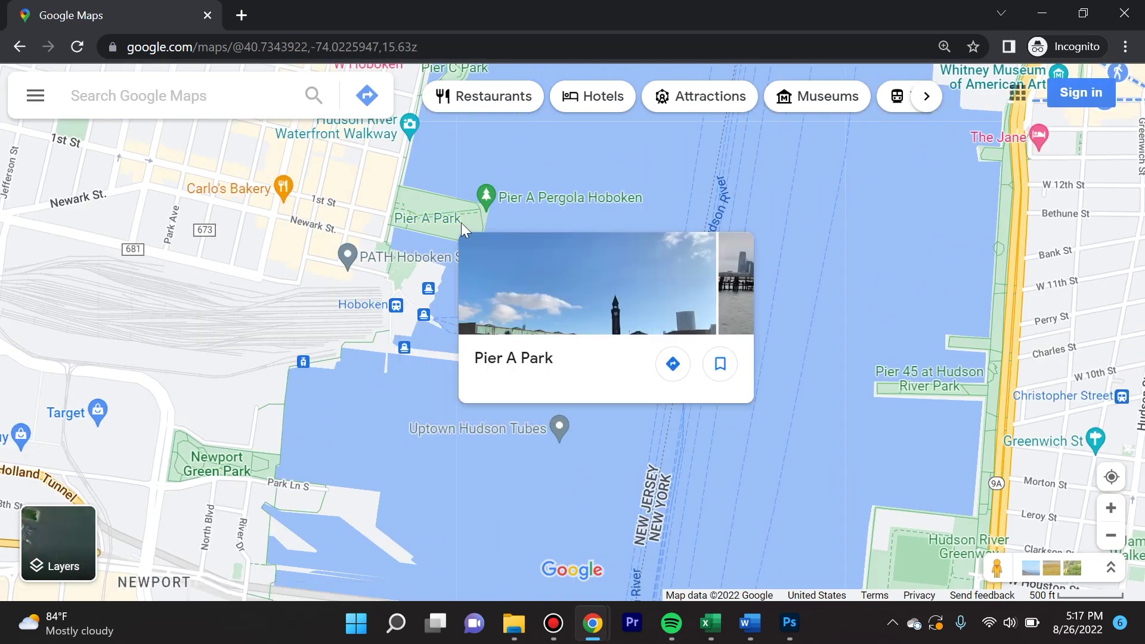
- Preview the Pier A Pergola and Pier 45 labels and bring up the map layer choices
{"action": "mouse_move", "coordinate": [485, 218]}
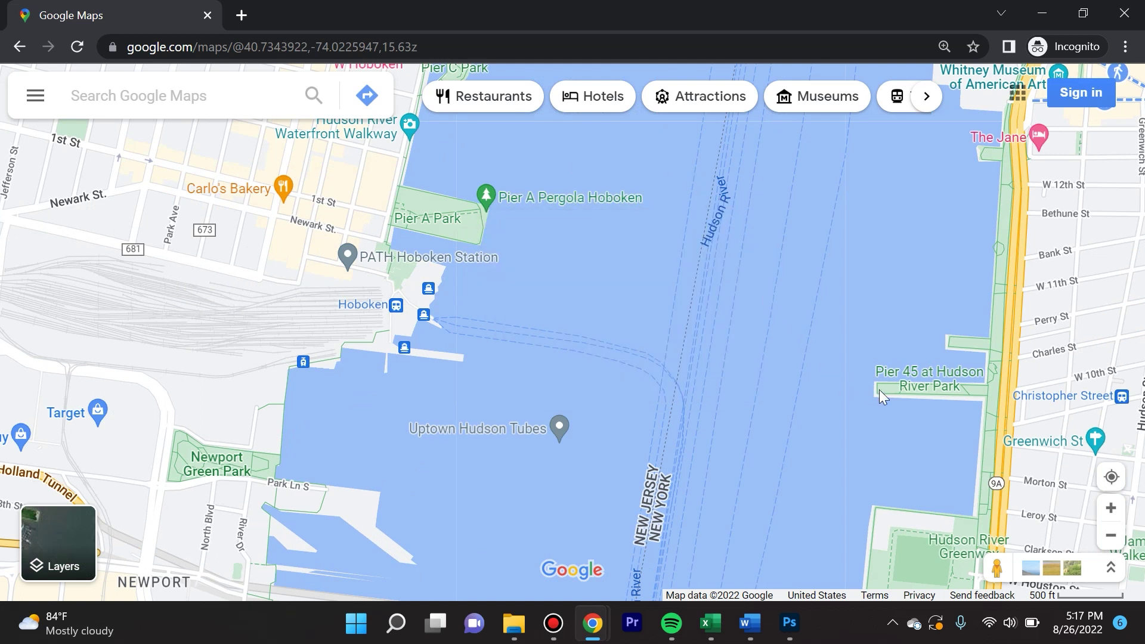
{"action": "mouse_move", "coordinate": [880, 388]}
{"action": "mouse_move", "coordinate": [52, 540]}
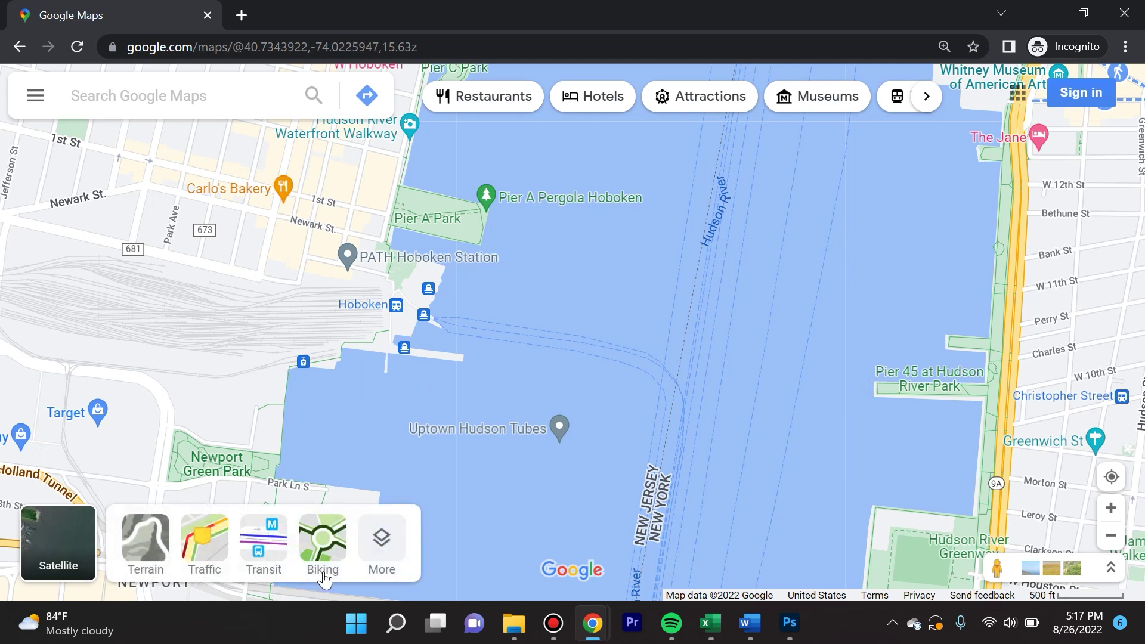
- Switch the map type to Satellite and zoom in on the Pier A Pergola
{"action": "left_click", "coordinate": [381, 542]}
{"action": "left_click", "coordinate": [209, 531]}
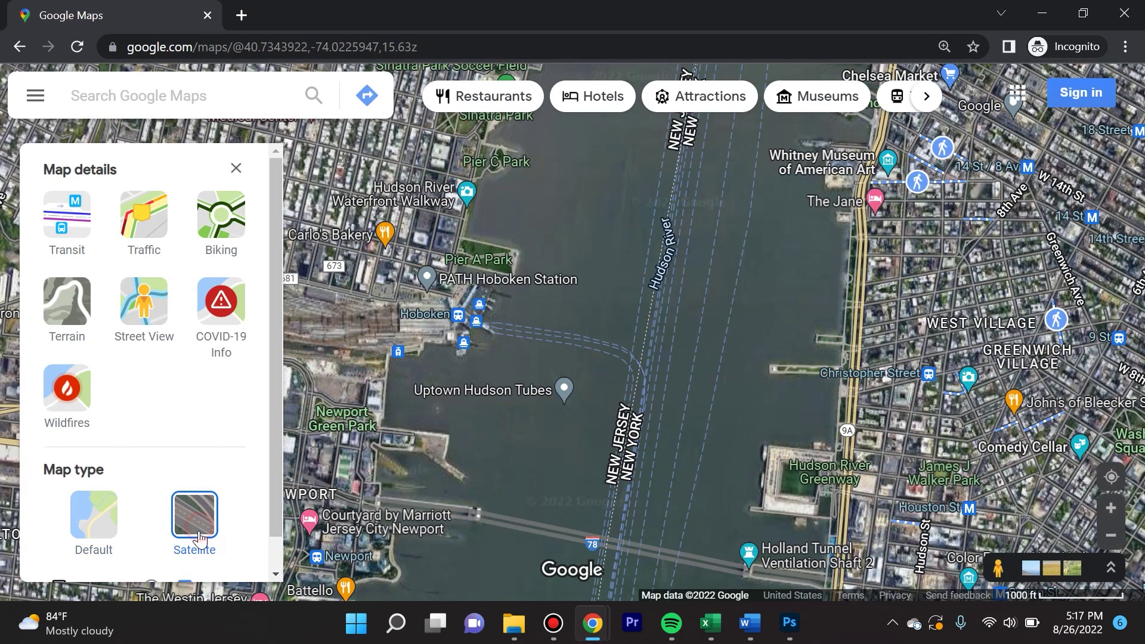
{"action": "left_click", "coordinate": [236, 168]}
{"action": "scroll", "coordinate": [499, 238], "scroll_direction": "up", "scroll_amount": 5}
{"action": "scroll", "coordinate": [543, 258], "scroll_direction": "up", "scroll_amount": 6}
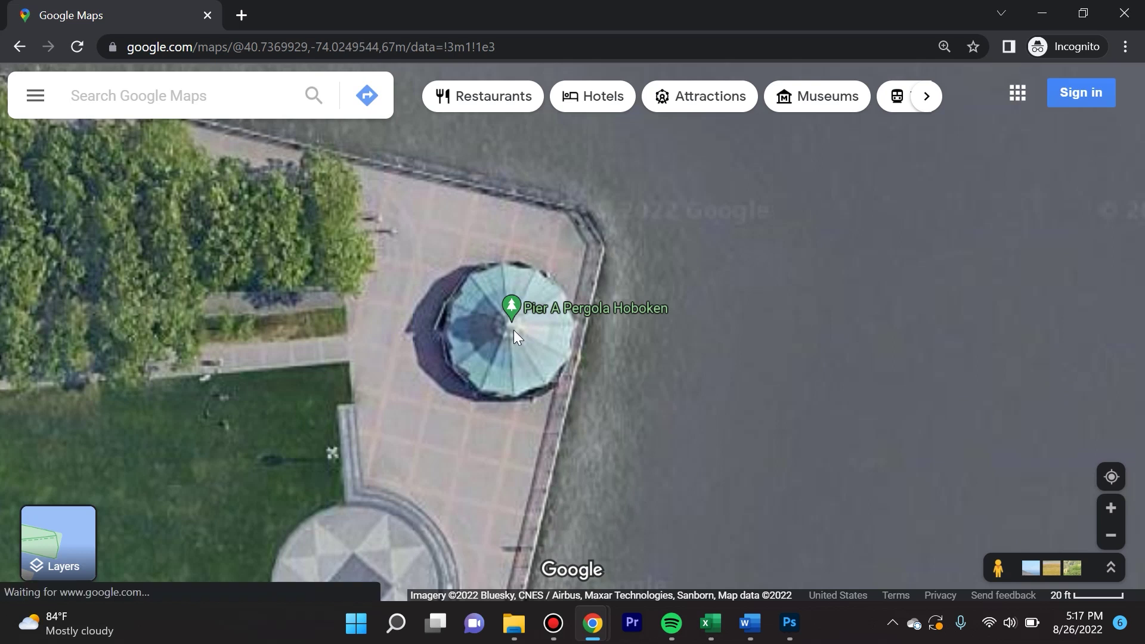
- Start a distance measurement at the Pier A Pergola and pan across the Hudson to the Pier 45 tent
{"action": "right_click", "coordinate": [513, 330]}
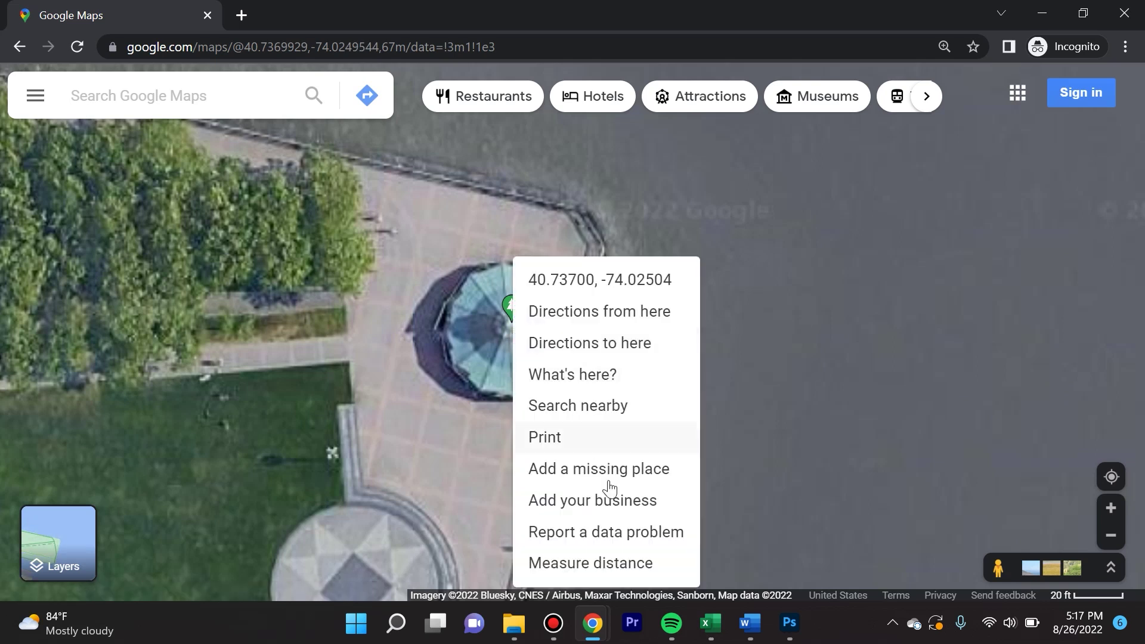
{"action": "left_click", "coordinate": [620, 564]}
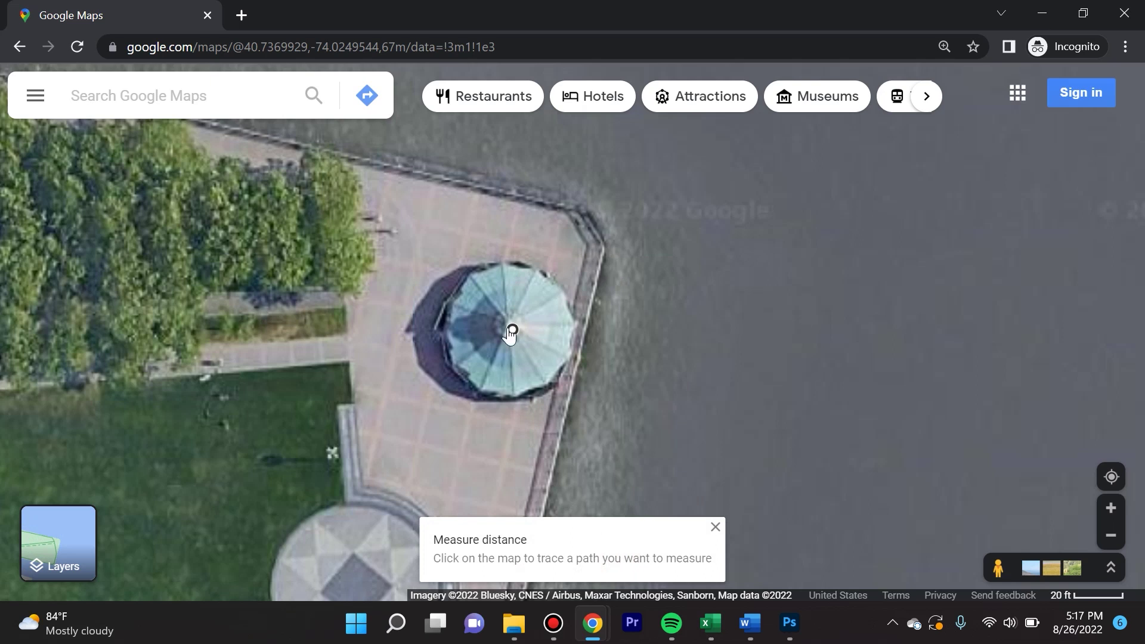
{"action": "left_click_drag", "start_coordinate": [904, 452], "coordinate": [493, 271]}
{"action": "scroll", "coordinate": [564, 364], "scroll_direction": "down", "scroll_amount": 5}
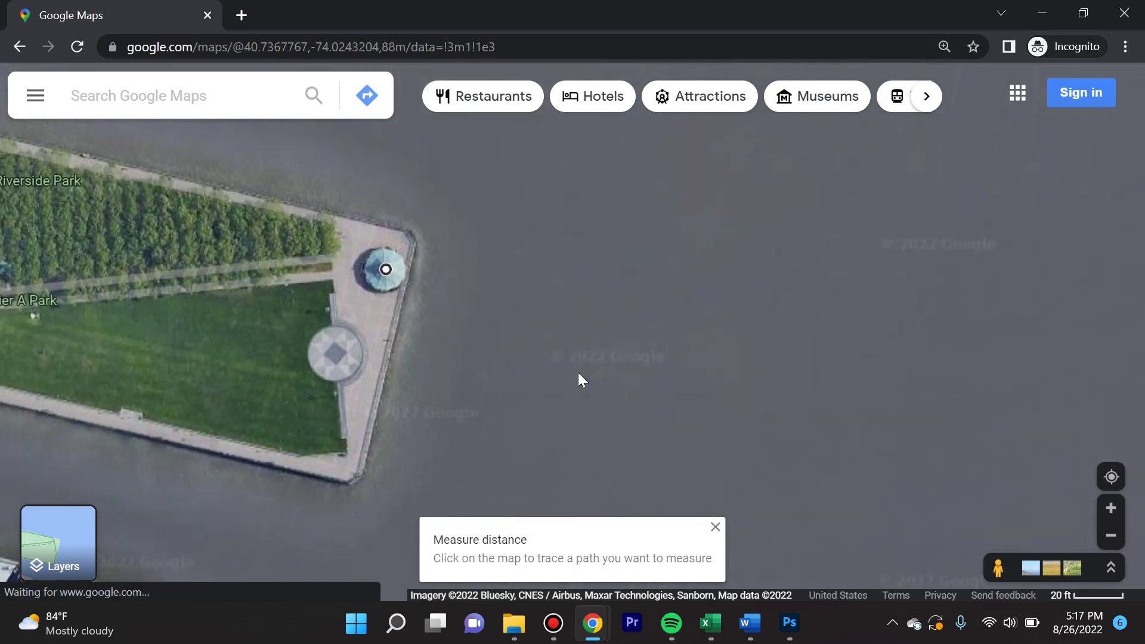
{"action": "left_click_drag", "start_coordinate": [621, 259], "coordinate": [610, 296]}
{"action": "scroll", "coordinate": [610, 296], "scroll_direction": "down", "scroll_amount": 2}
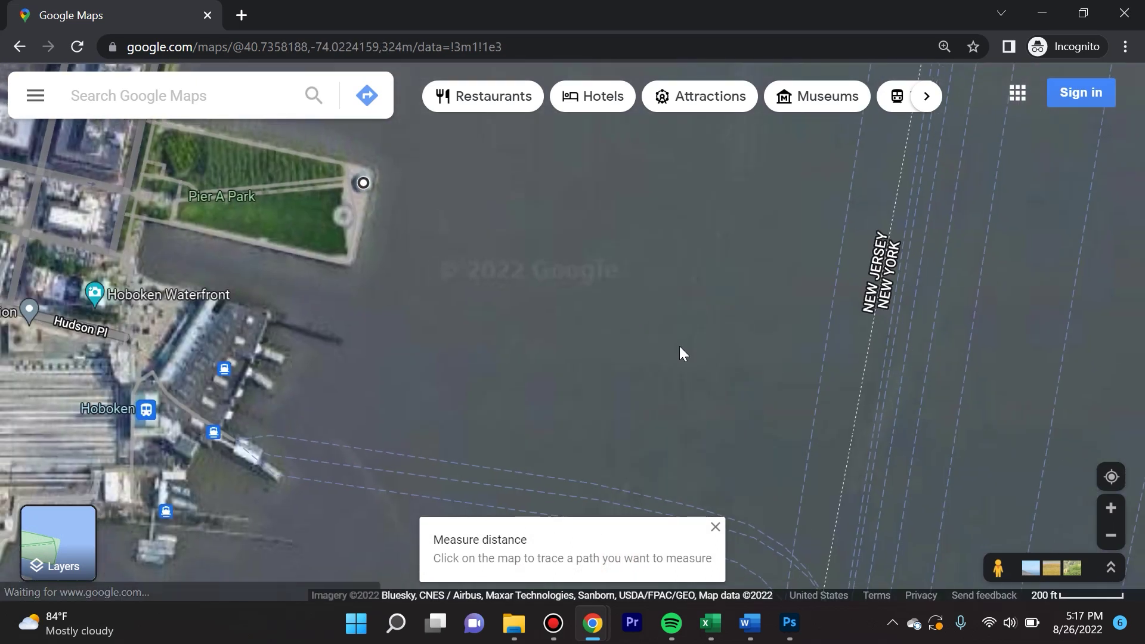
{"action": "left_click_drag", "start_coordinate": [935, 399], "coordinate": [643, 261]}
{"action": "scroll", "coordinate": [874, 395], "scroll_direction": "up", "scroll_amount": 5}
{"action": "scroll", "coordinate": [867, 397], "scroll_direction": "up", "scroll_amount": 2}
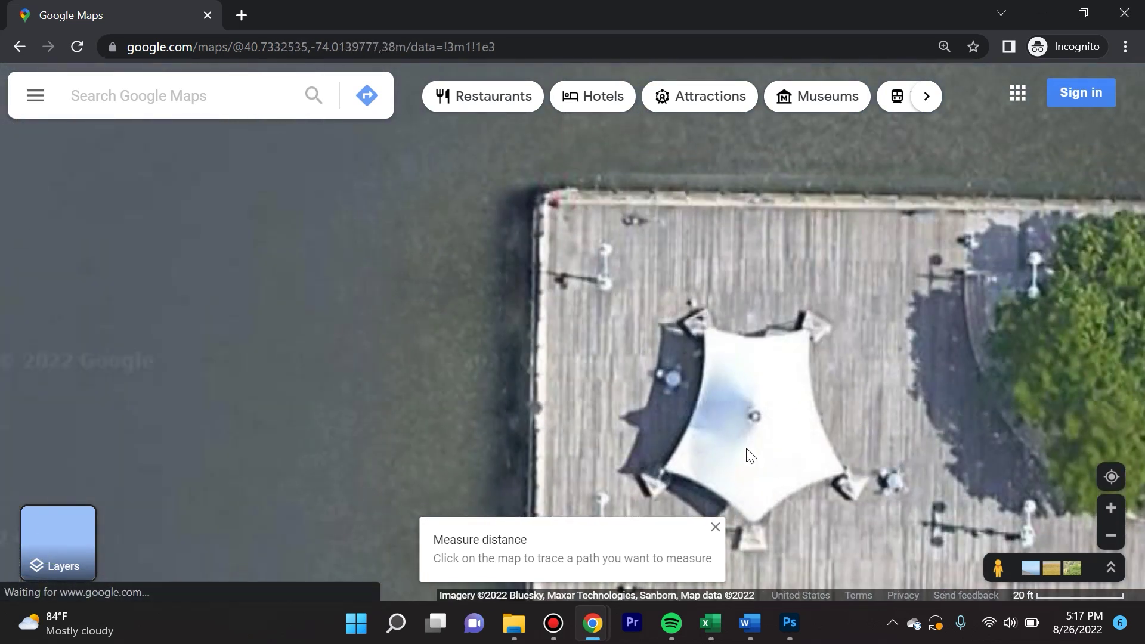
- Measure from the pergola to the Pier 45 tent, 3,397.08 ft
{"action": "right_click", "coordinate": [756, 417]}
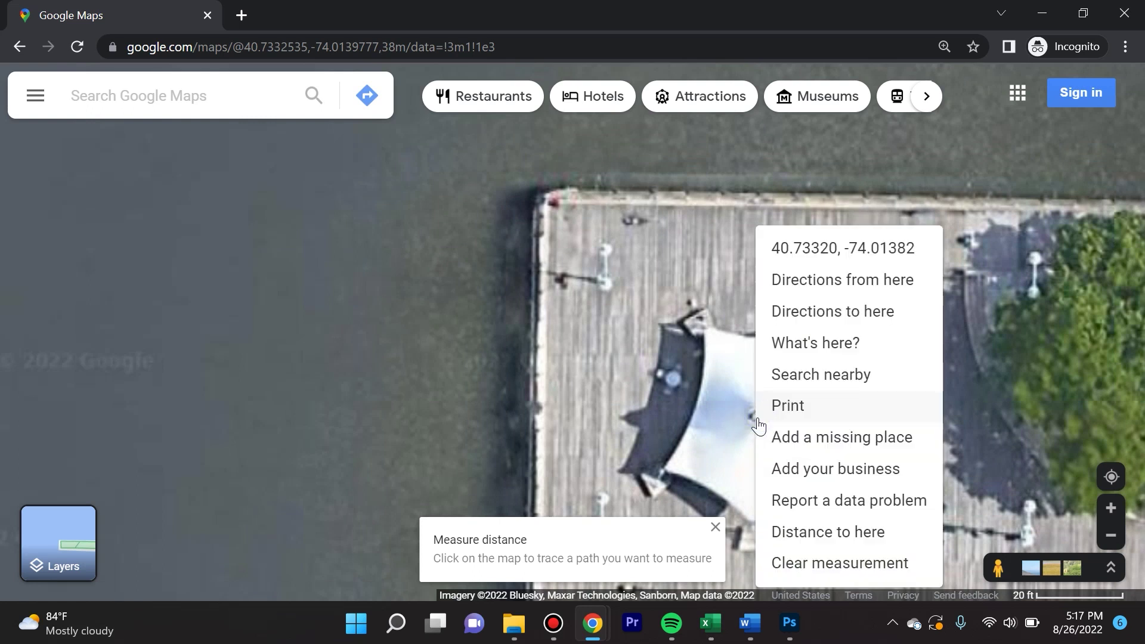
{"action": "left_click", "coordinate": [841, 532]}
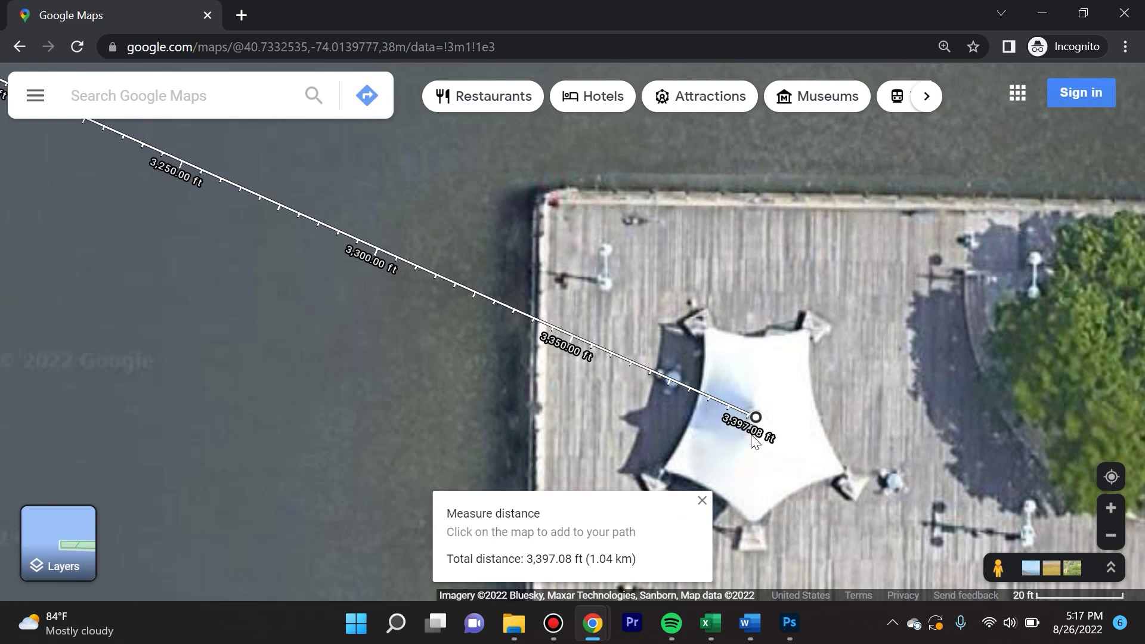
{"action": "scroll", "coordinate": [248, 304], "scroll_direction": "down", "scroll_amount": 5}
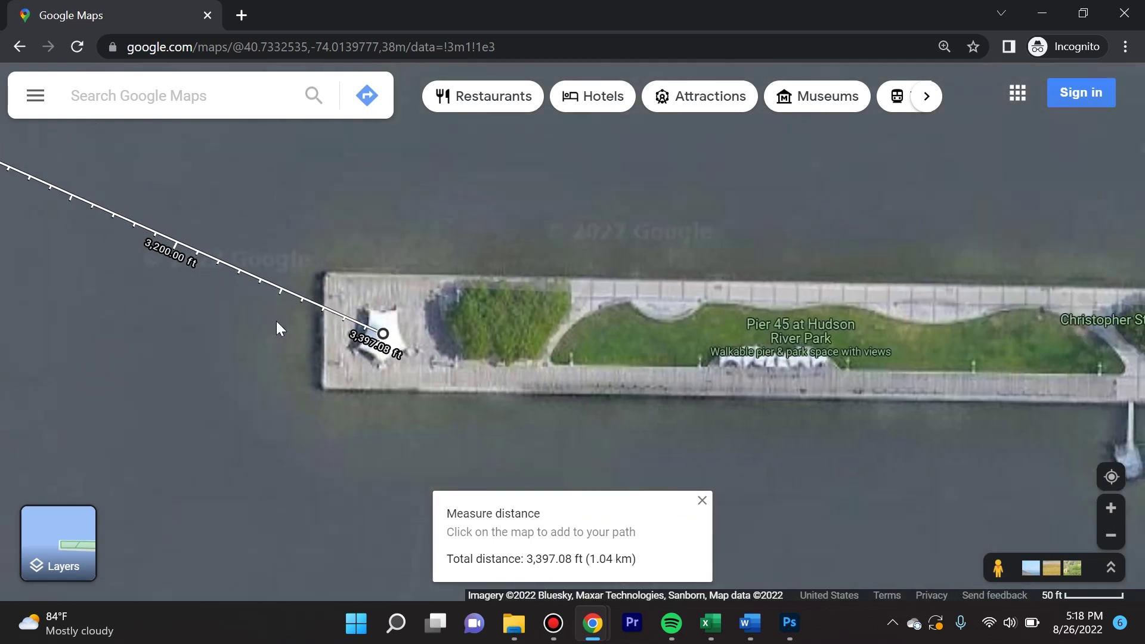
{"action": "left_click_drag", "start_coordinate": [271, 355], "coordinate": [786, 408]}
{"action": "scroll", "coordinate": [752, 399], "scroll_direction": "down", "scroll_amount": 3}
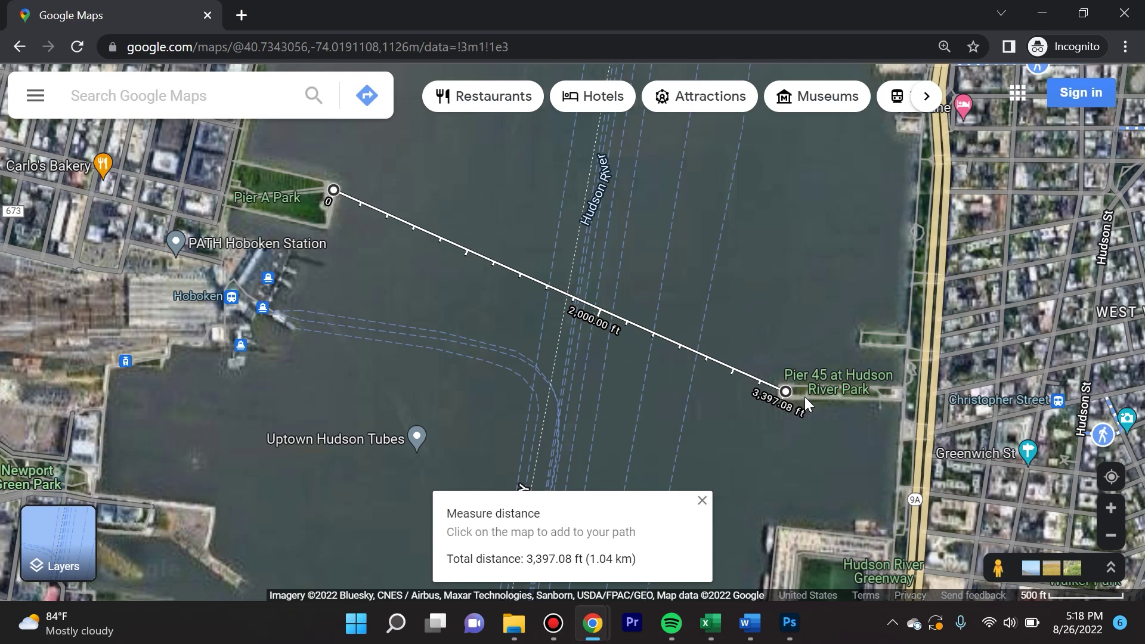
{"action": "scroll", "coordinate": [727, 391], "scroll_direction": "down", "scroll_amount": 2}
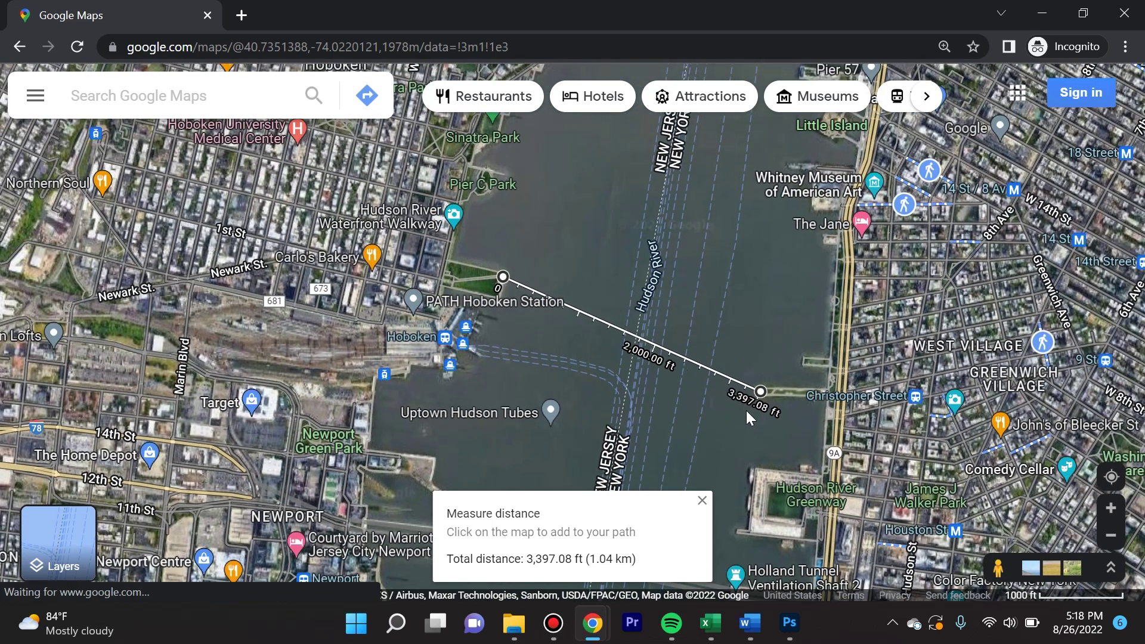
- Zoom onto Old Pier 48 and add a measurement point there, totaling 4,774.12 ft
{"action": "scroll", "coordinate": [775, 411], "scroll_direction": "up", "scroll_amount": 3}
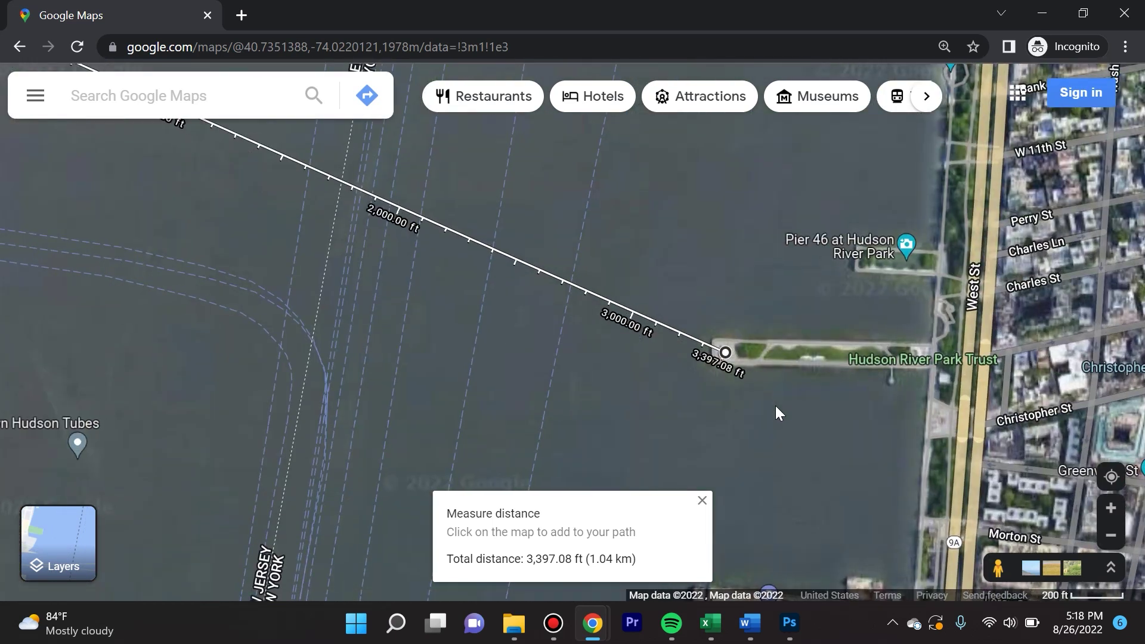
{"action": "scroll", "coordinate": [869, 411], "scroll_direction": "down", "scroll_amount": 2}
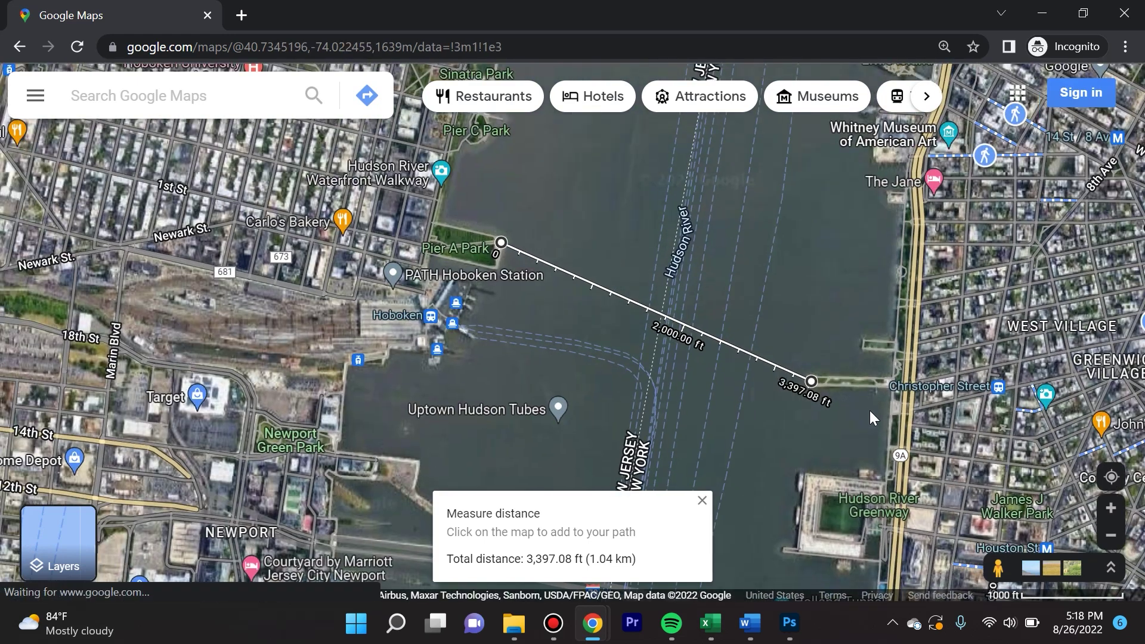
{"action": "scroll", "coordinate": [864, 406], "scroll_direction": "down", "scroll_amount": 2}
{"action": "scroll", "coordinate": [847, 383], "scroll_direction": "up", "scroll_amount": 1}
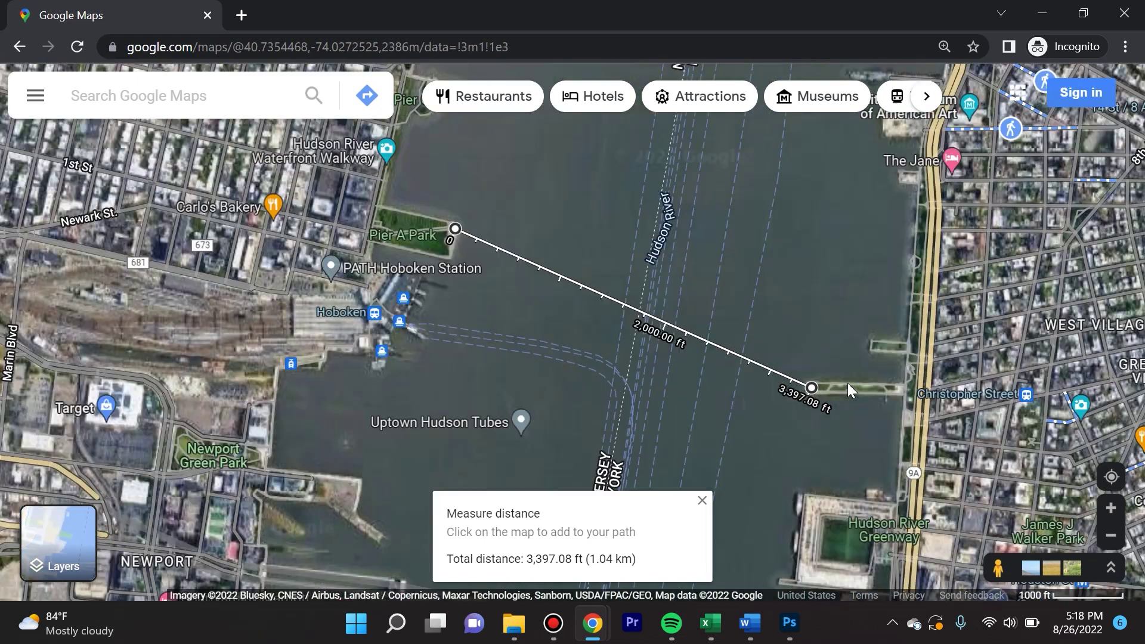
{"action": "scroll", "coordinate": [848, 385], "scroll_direction": "up", "scroll_amount": 1}
{"action": "left_click_drag", "start_coordinate": [777, 304], "coordinate": [732, 380]}
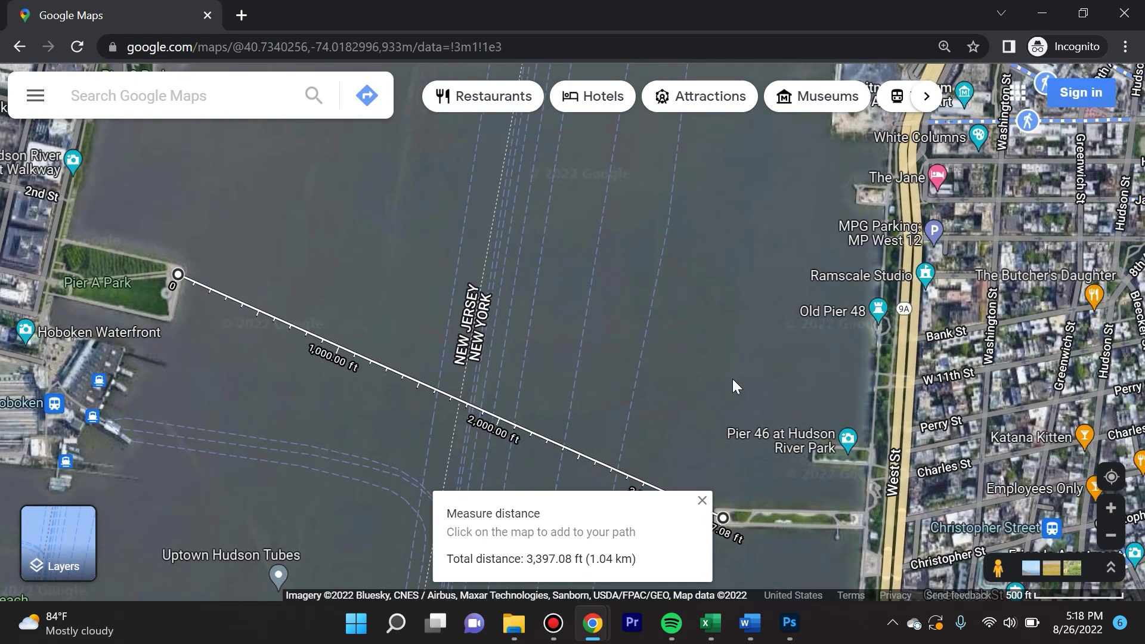
{"action": "scroll", "coordinate": [870, 328], "scroll_direction": "up", "scroll_amount": 2}
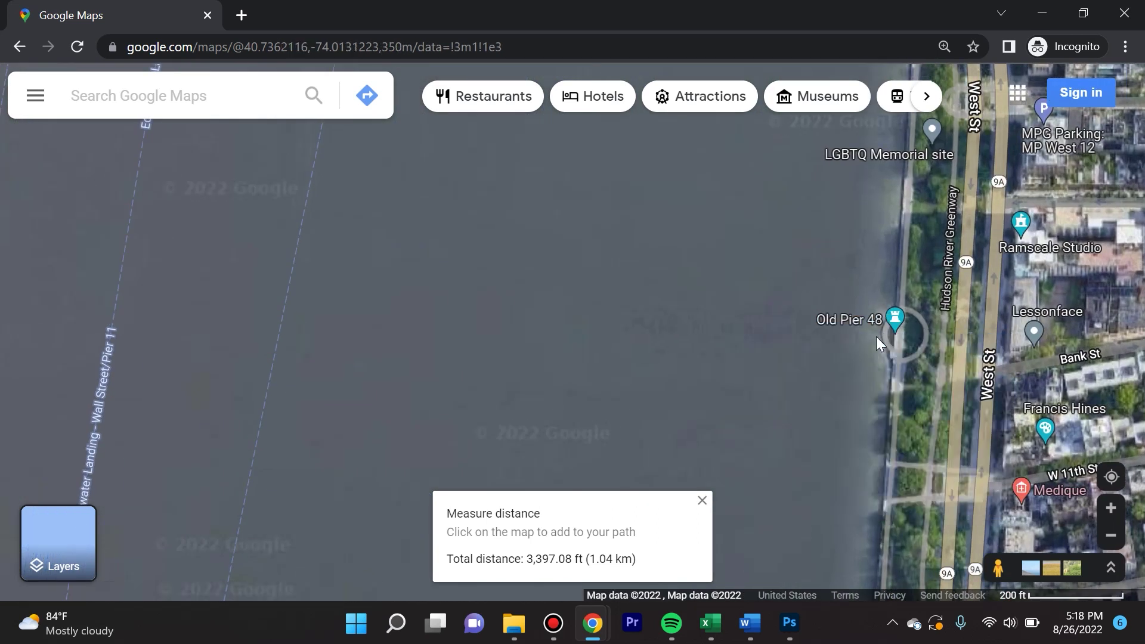
{"action": "left_click", "coordinate": [875, 337]}
- Close the path back at Pier A Park to form a measured area
{"action": "scroll", "coordinate": [531, 372], "scroll_direction": "down", "scroll_amount": 3}
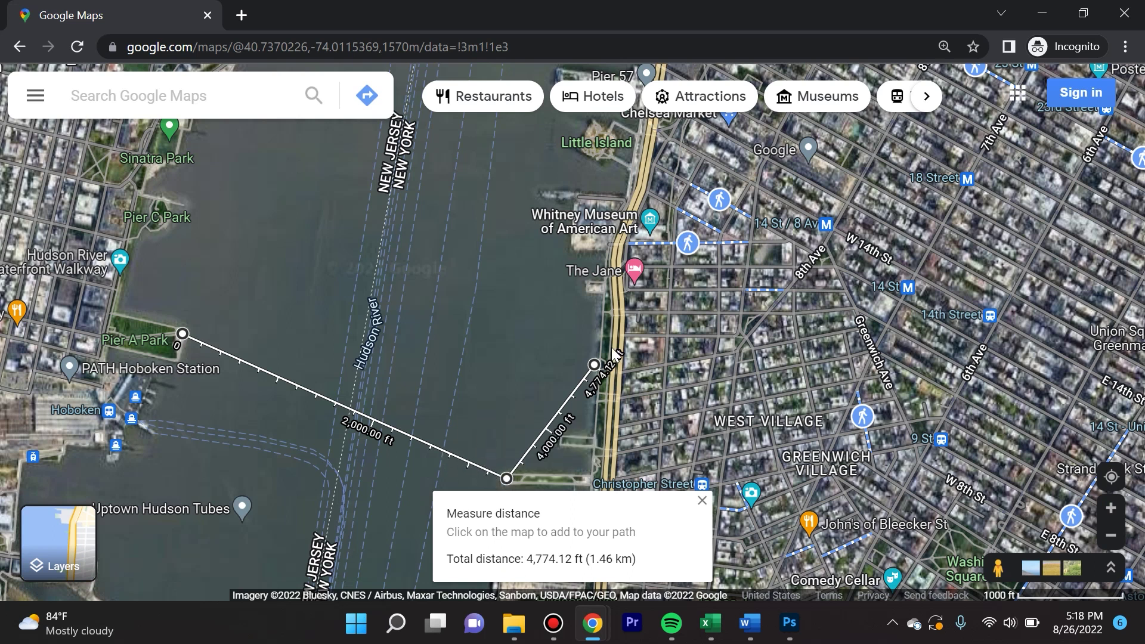
{"action": "left_click", "coordinate": [182, 335]}
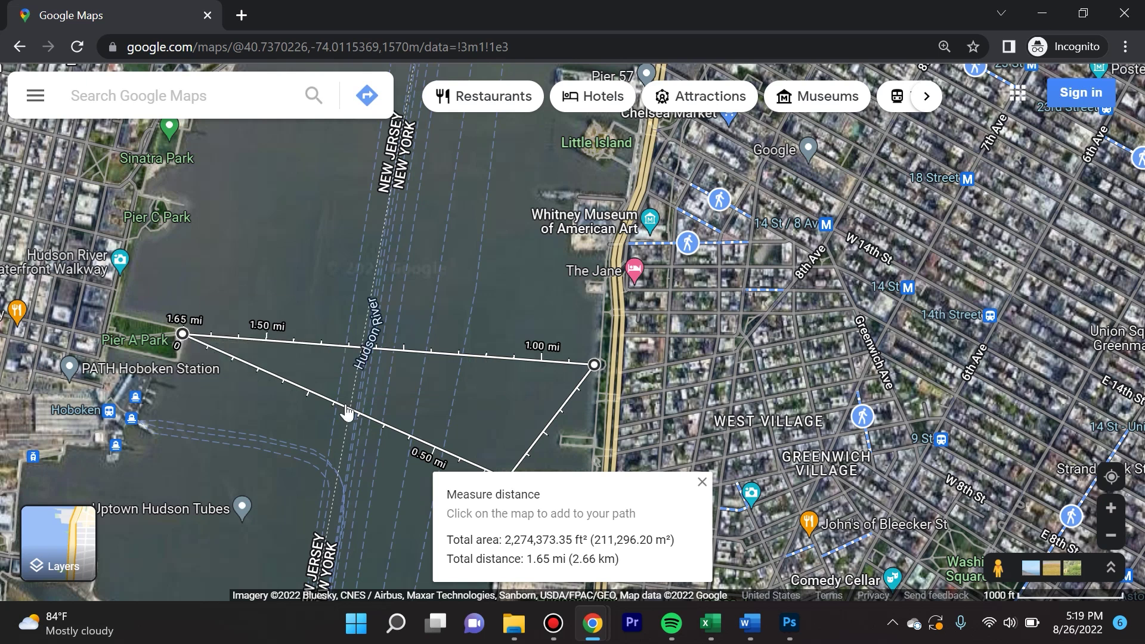
{"action": "scroll", "coordinate": [594, 364], "scroll_direction": "up", "scroll_amount": 2}
{"action": "scroll", "coordinate": [638, 295], "scroll_direction": "down", "scroll_amount": 3}
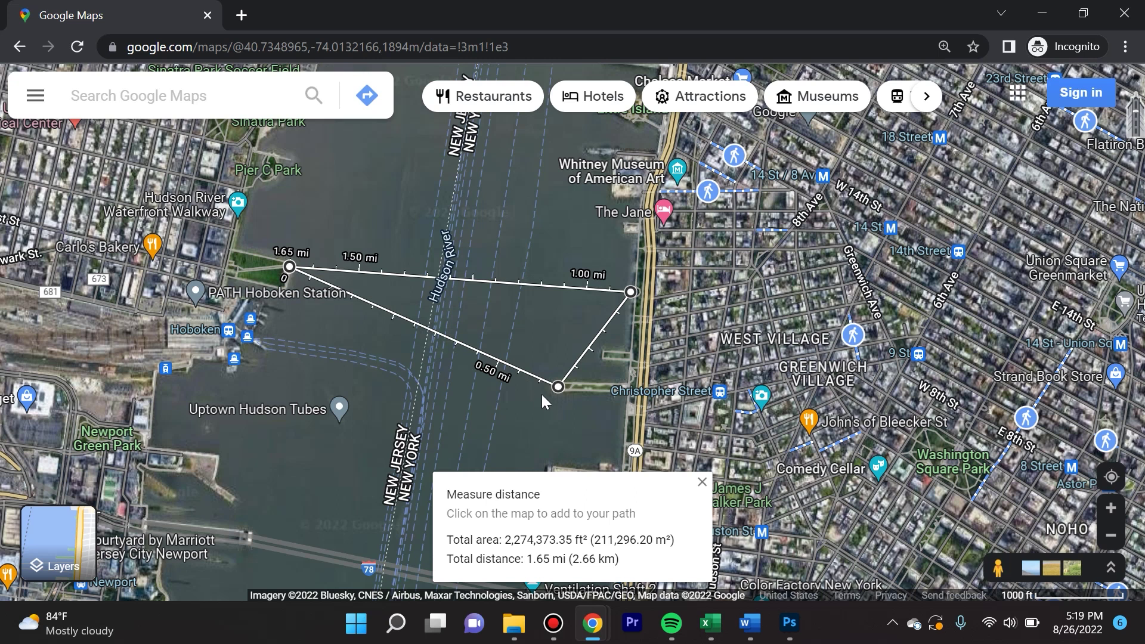
- Add four points near 14th St, Greenwich Village and Christopher Street, reaching 3.67 mi
{"action": "left_click", "coordinate": [753, 183]}
{"action": "left_click", "coordinate": [877, 272]}
{"action": "left_click", "coordinate": [786, 416]}
{"action": "left_click", "coordinate": [665, 379]}
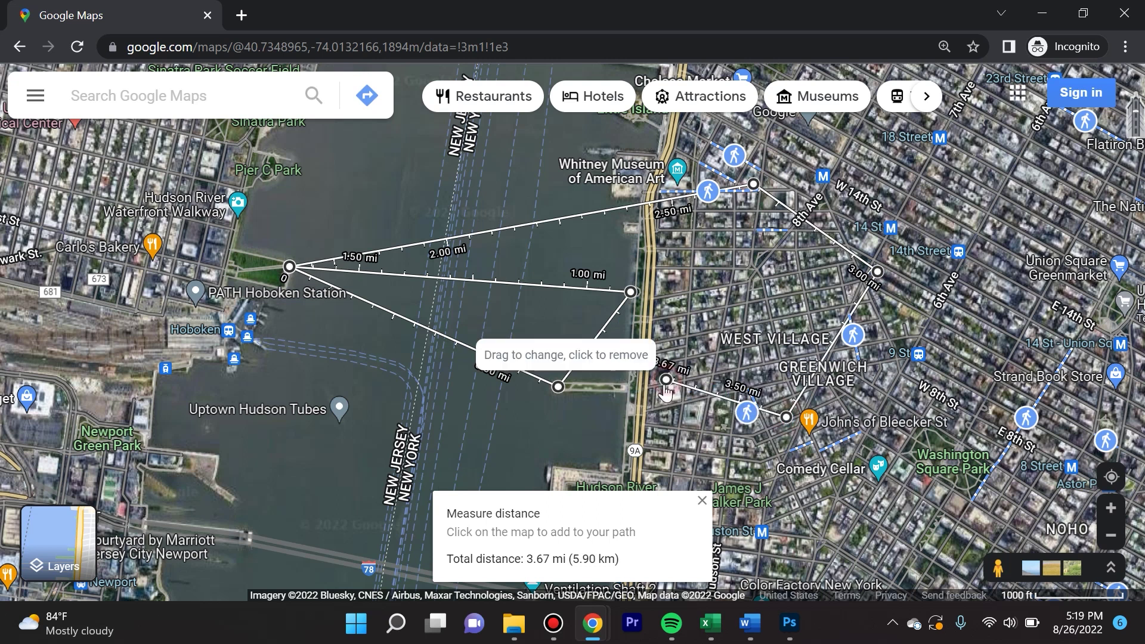
- Clear the measurement and zoom in on Sinatra Drive beside Pier A Park
{"action": "right_click", "coordinate": [497, 410]}
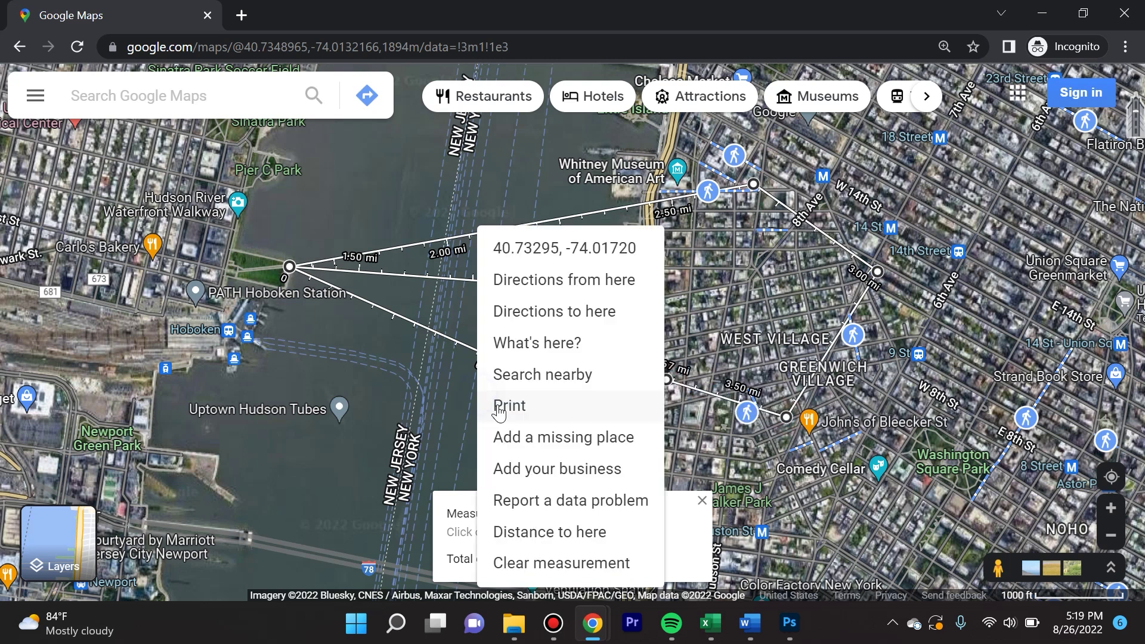
{"action": "left_click", "coordinate": [545, 564]}
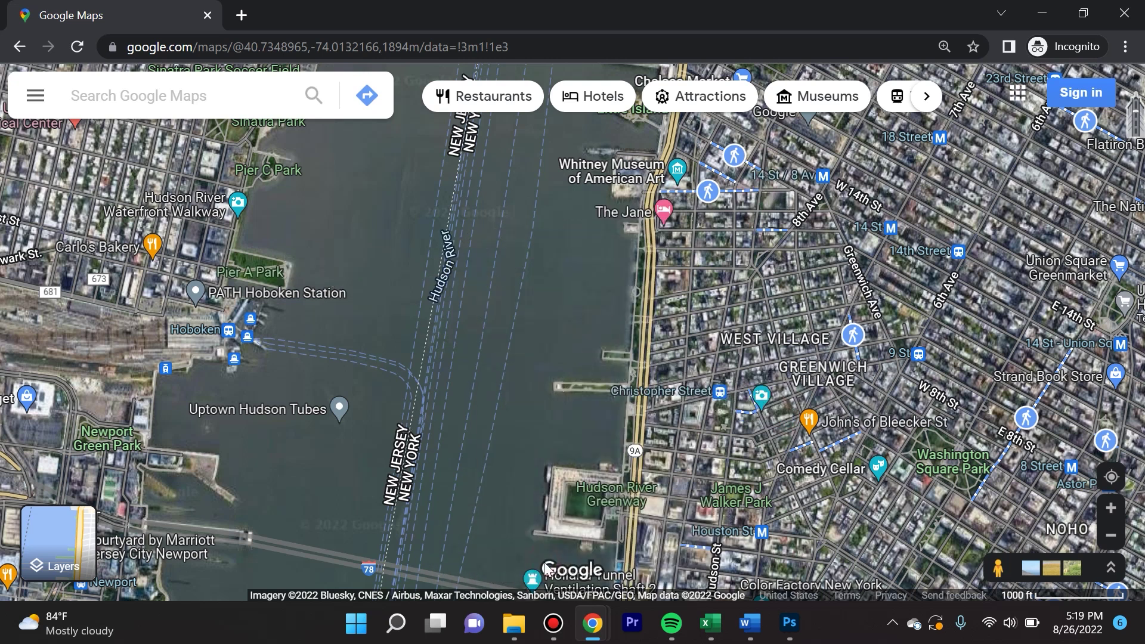
{"action": "scroll", "coordinate": [162, 228], "scroll_direction": "up", "scroll_amount": 5}
{"action": "scroll", "coordinate": [576, 301], "scroll_direction": "up", "scroll_amount": 2}
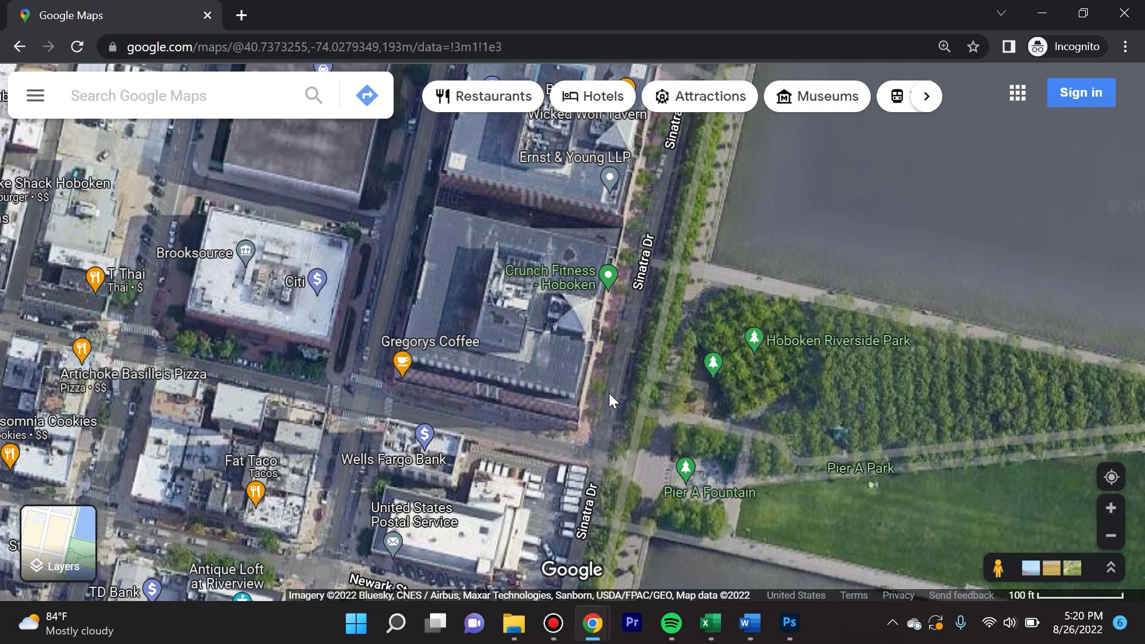
- Measure the Crunch Fitness block's four corners as a closed area: 41,486.50 ft², 816.86 ft perimeter
{"action": "right_click", "coordinate": [437, 212]}
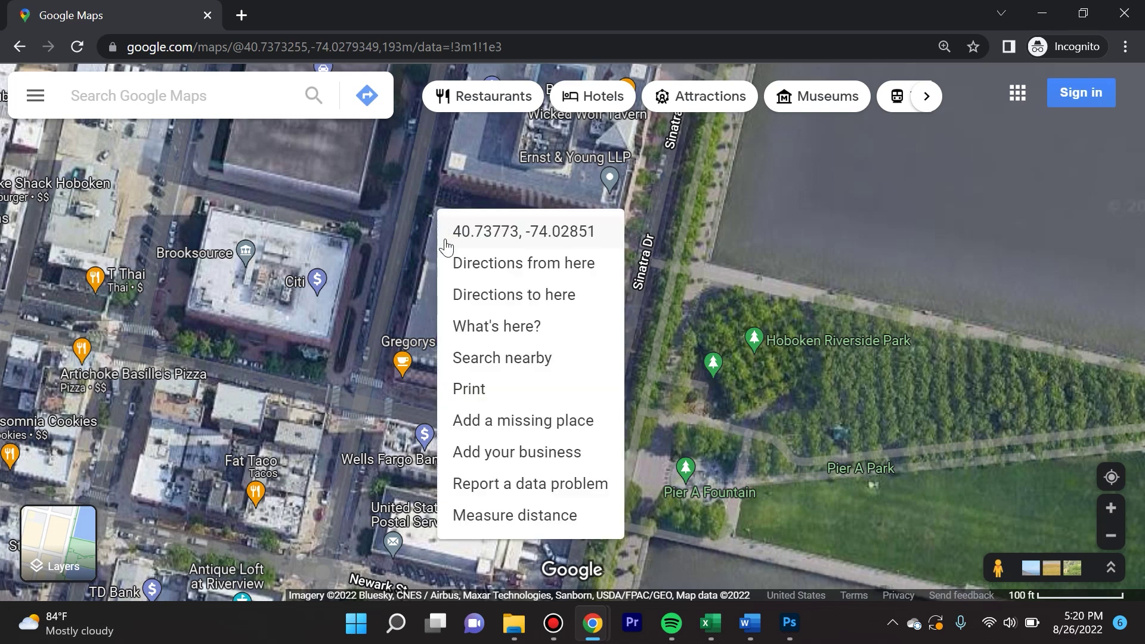
{"action": "left_click", "coordinate": [532, 516]}
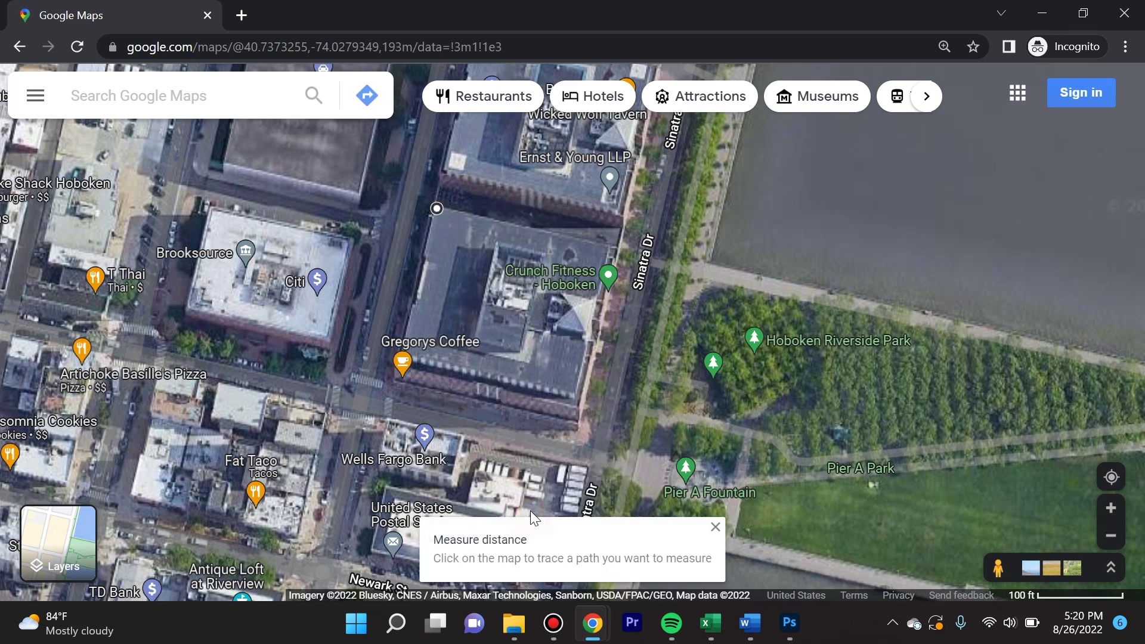
{"action": "left_click", "coordinate": [610, 247]}
{"action": "left_click", "coordinate": [575, 406]}
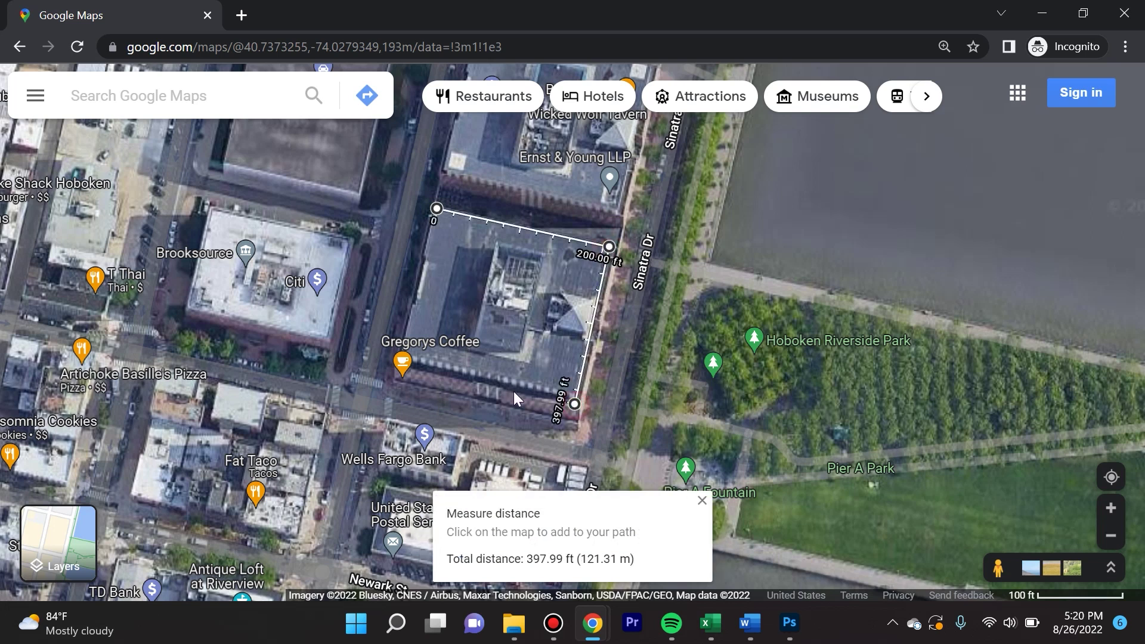
{"action": "left_click", "coordinate": [388, 367]}
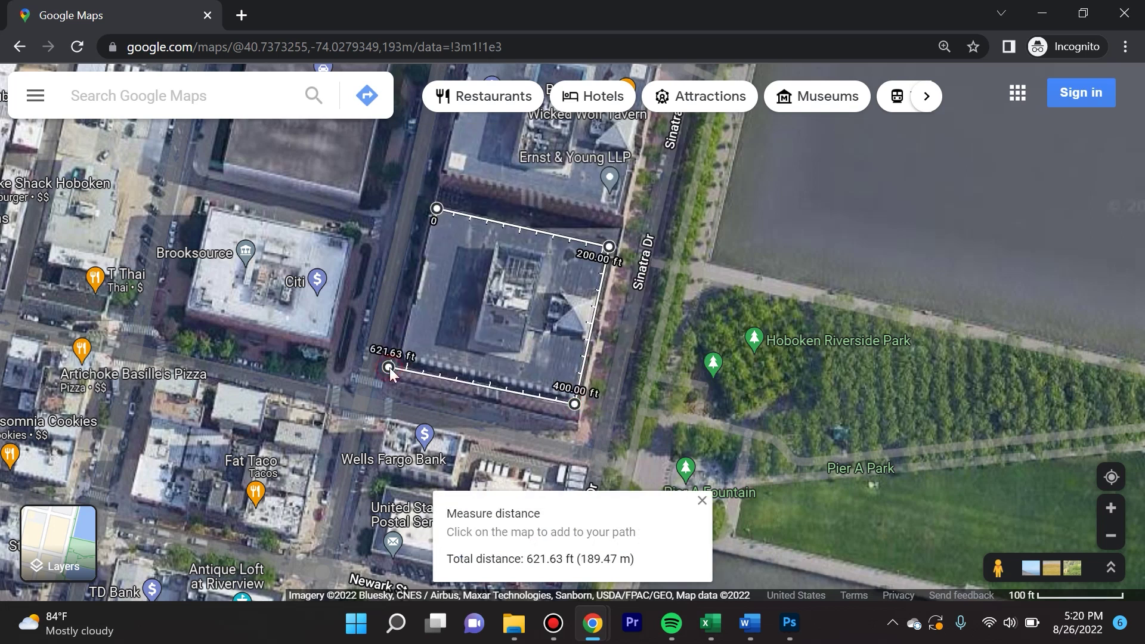
{"action": "left_click", "coordinate": [437, 208]}
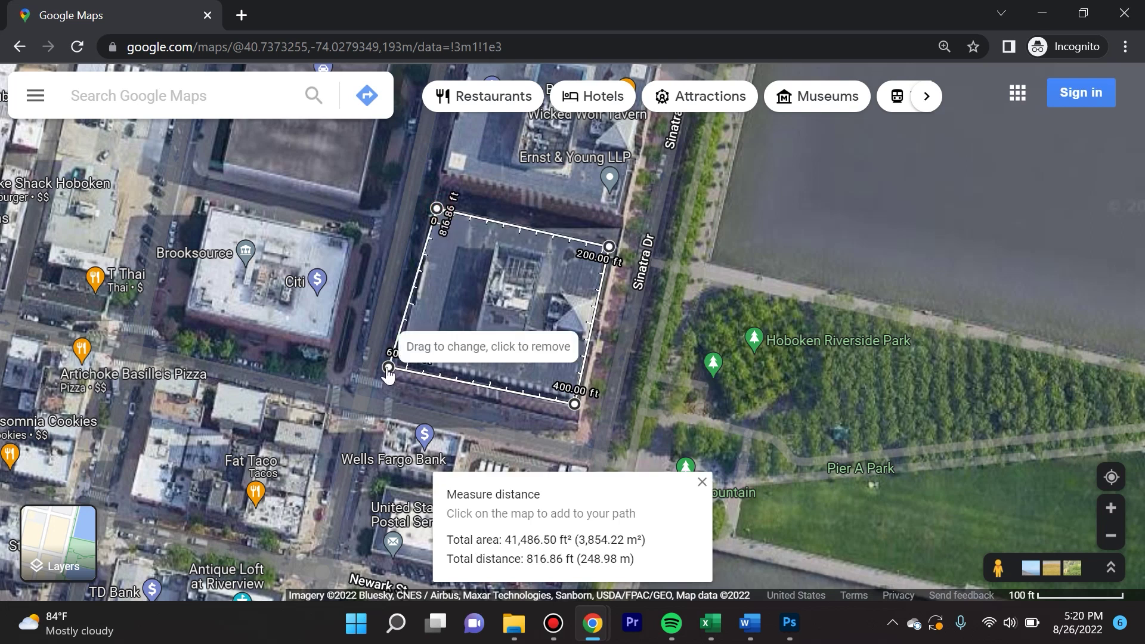
- Drag the polygon's corners west and south, enlarging it to 74,852.43 ft² with 1,125.84 ft perimeter
{"action": "scroll", "coordinate": [388, 387], "scroll_direction": "up", "scroll_amount": 1}
{"action": "scroll", "coordinate": [388, 387], "scroll_direction": "up", "scroll_amount": 1}
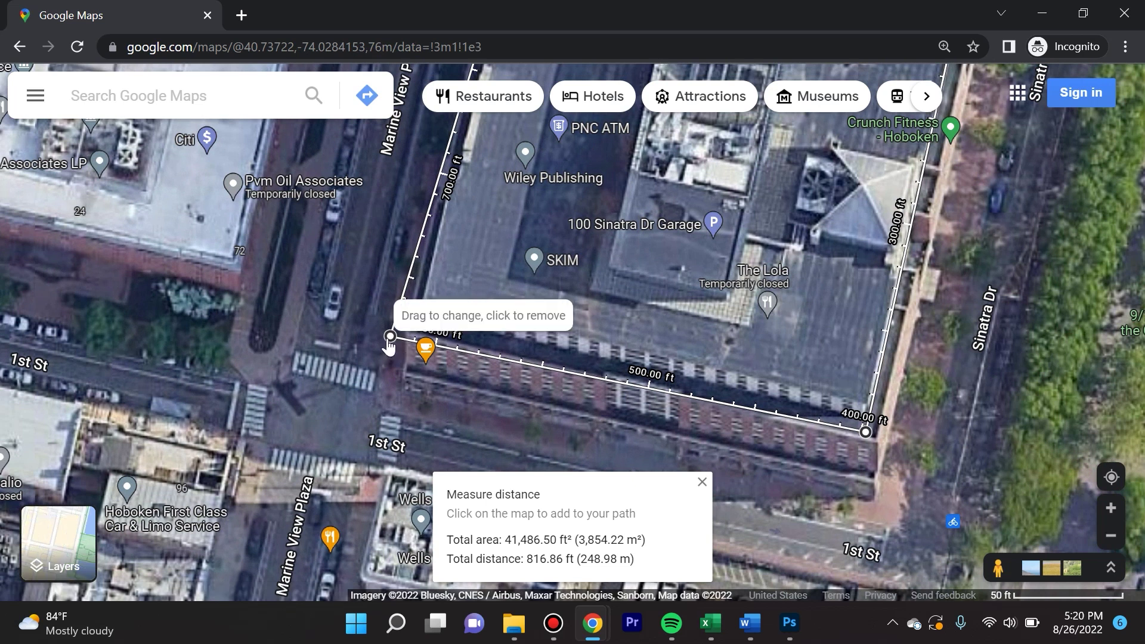
{"action": "left_click_drag", "start_coordinate": [389, 338], "coordinate": [425, 307]}
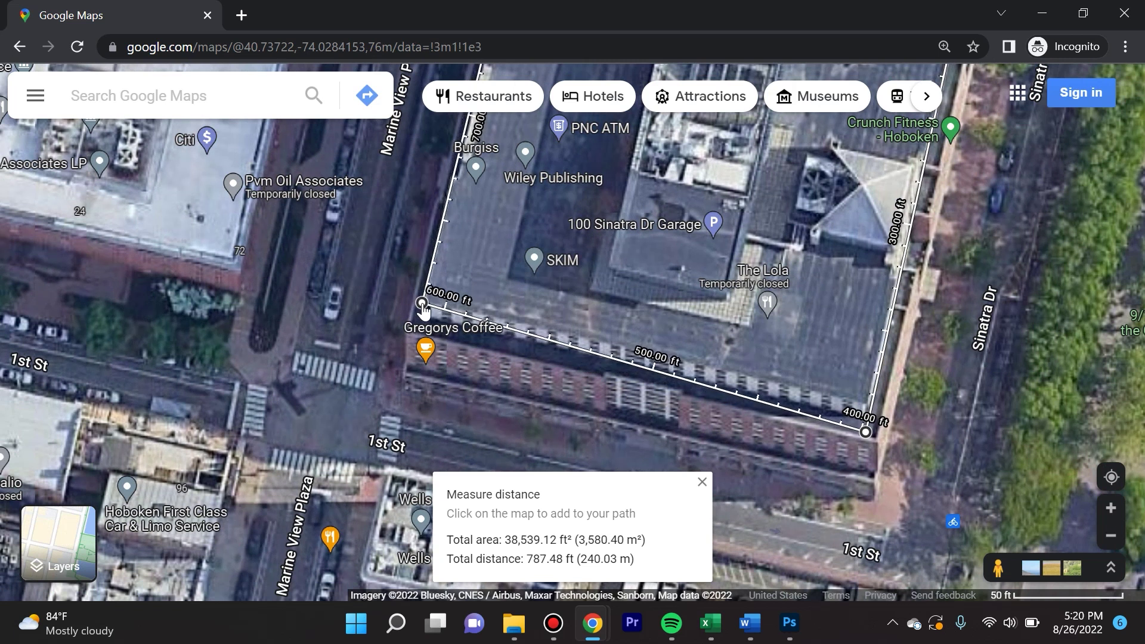
{"action": "left_click_drag", "start_coordinate": [866, 432], "coordinate": [869, 400]}
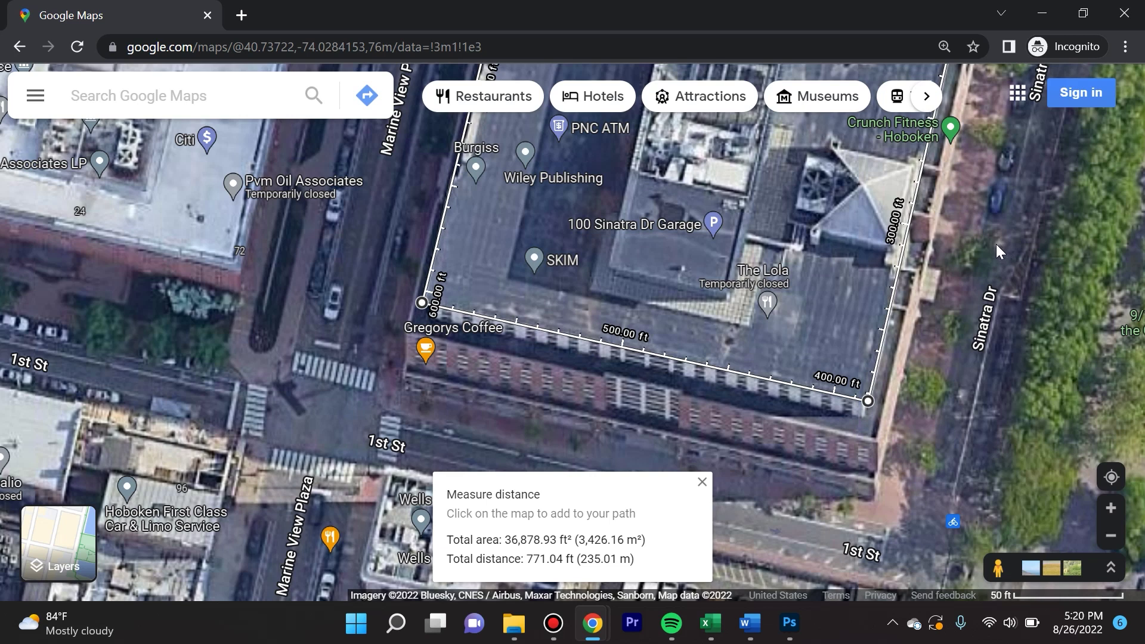
{"action": "scroll", "coordinate": [911, 283], "scroll_direction": "down", "scroll_amount": 2}
{"action": "scroll", "coordinate": [961, 217], "scroll_direction": "down", "scroll_amount": 1}
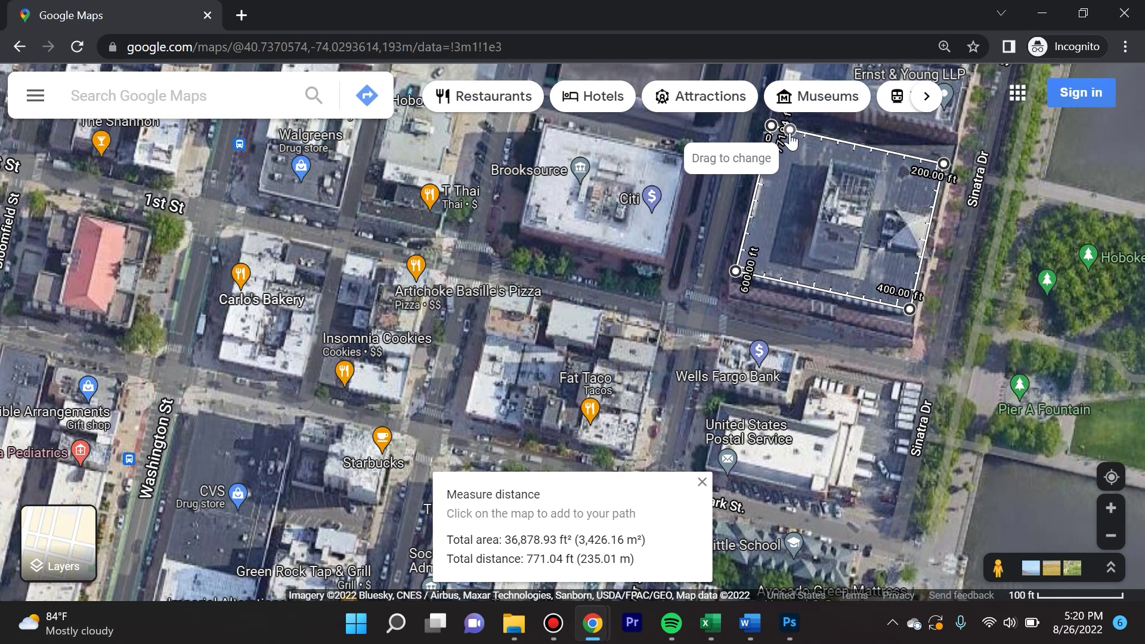
{"action": "left_click_drag", "start_coordinate": [736, 270], "coordinate": [553, 279]}
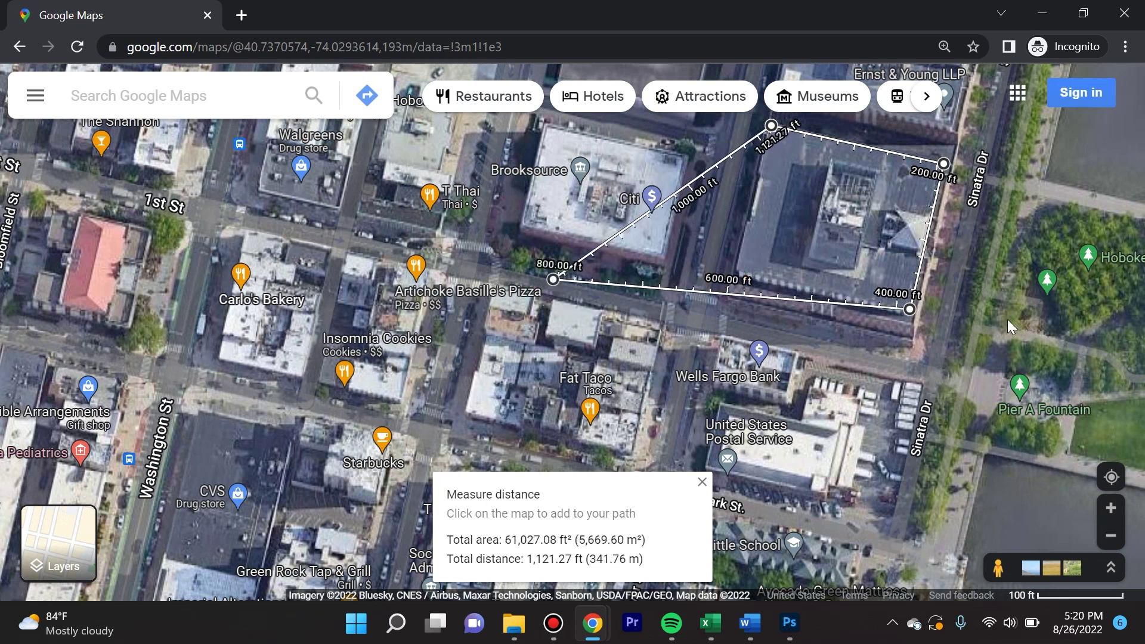
{"action": "left_click_drag", "start_coordinate": [909, 308], "coordinate": [720, 421]}
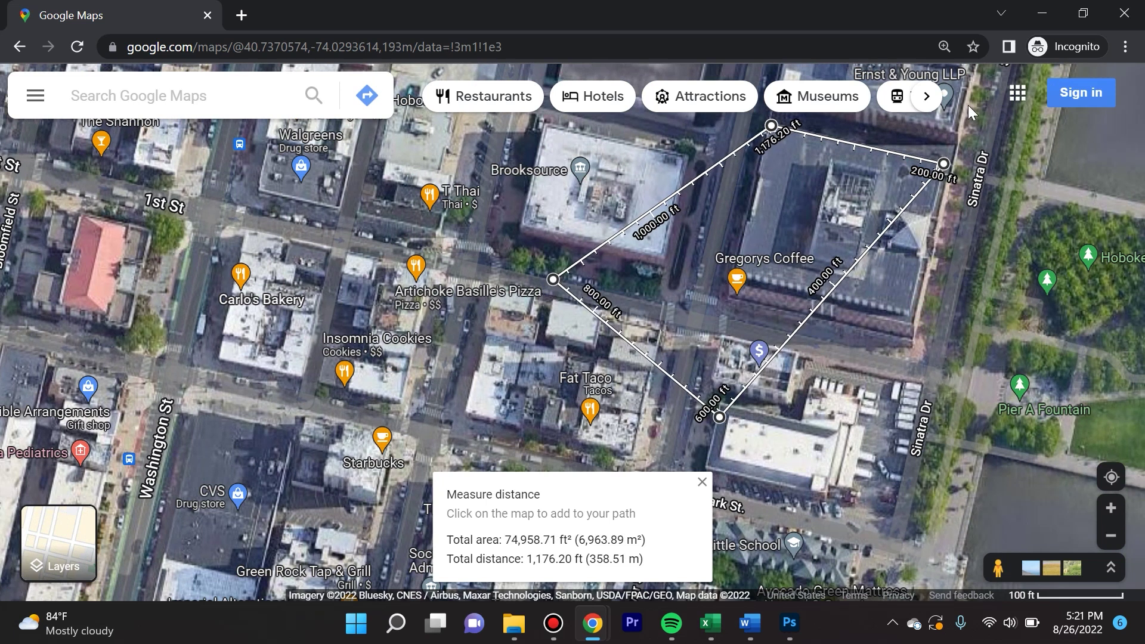
{"action": "left_click_drag", "start_coordinate": [943, 165], "coordinate": [906, 369]}
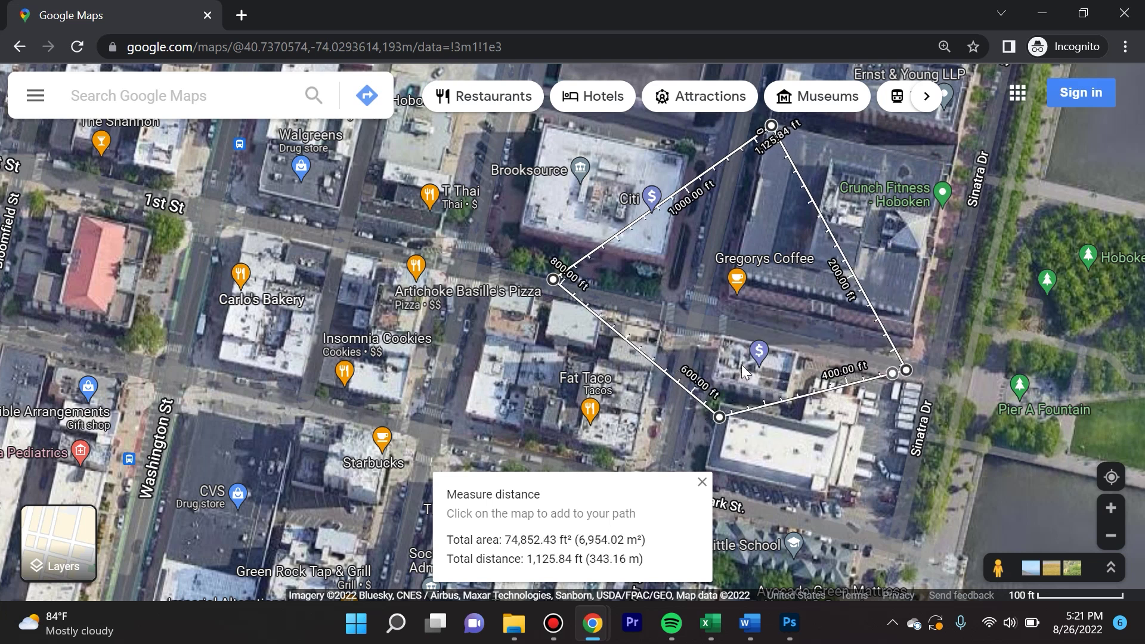
- Clear the old shape and start a new path from Washington St along 1st St to Sinatra Dr
{"action": "right_click", "coordinate": [555, 429]}
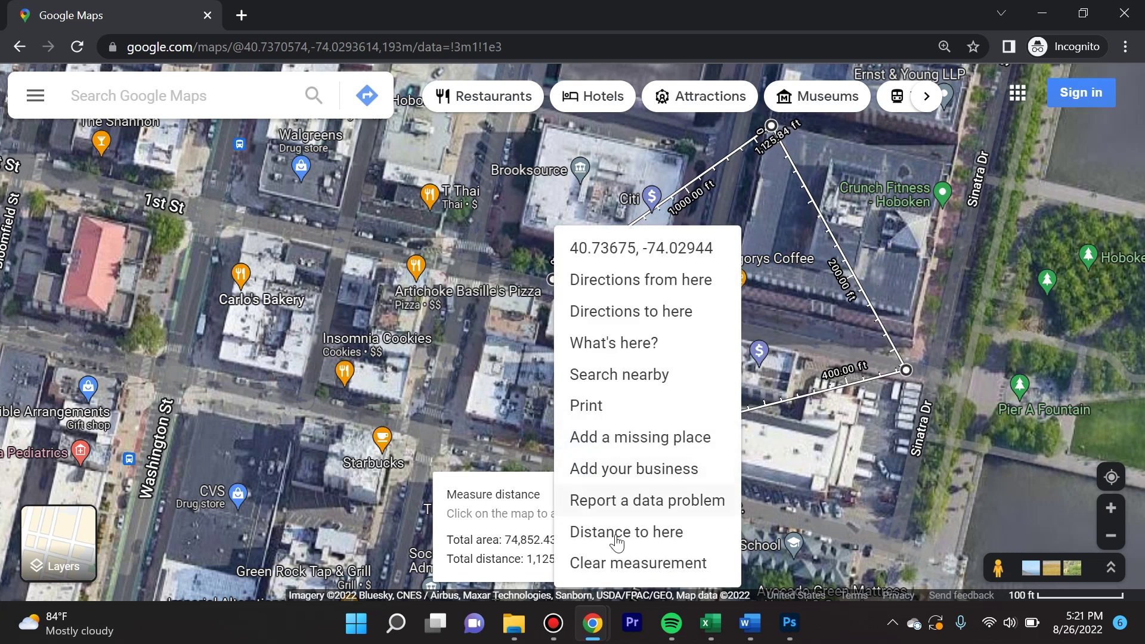
{"action": "left_click", "coordinate": [633, 560]}
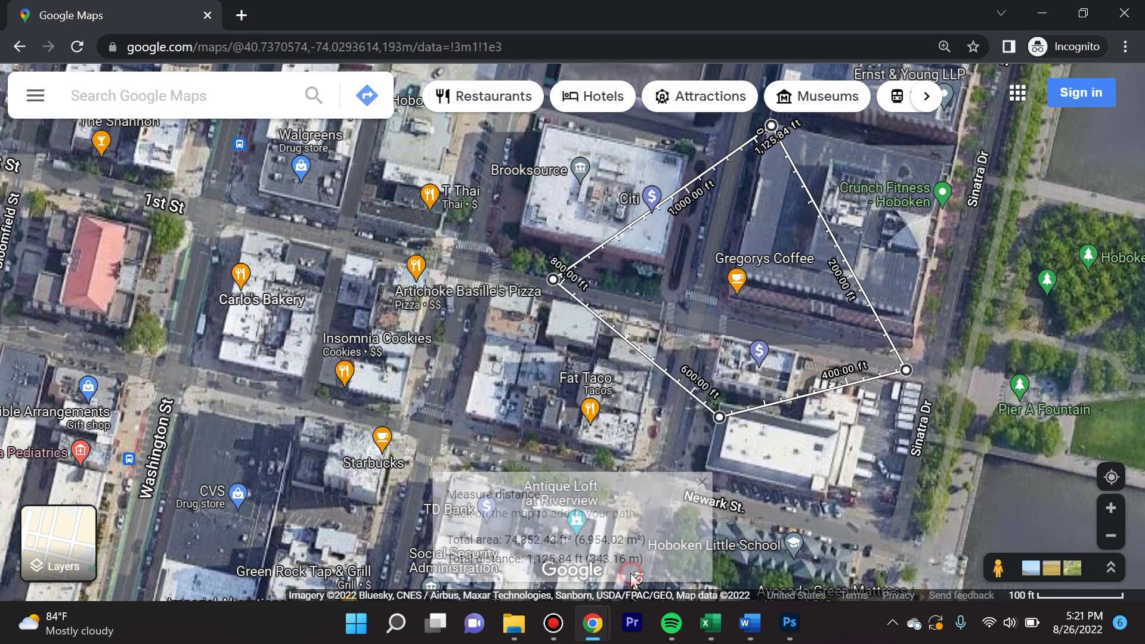
{"action": "right_click", "coordinate": [183, 364]}
{"action": "left_click", "coordinate": [258, 560]}
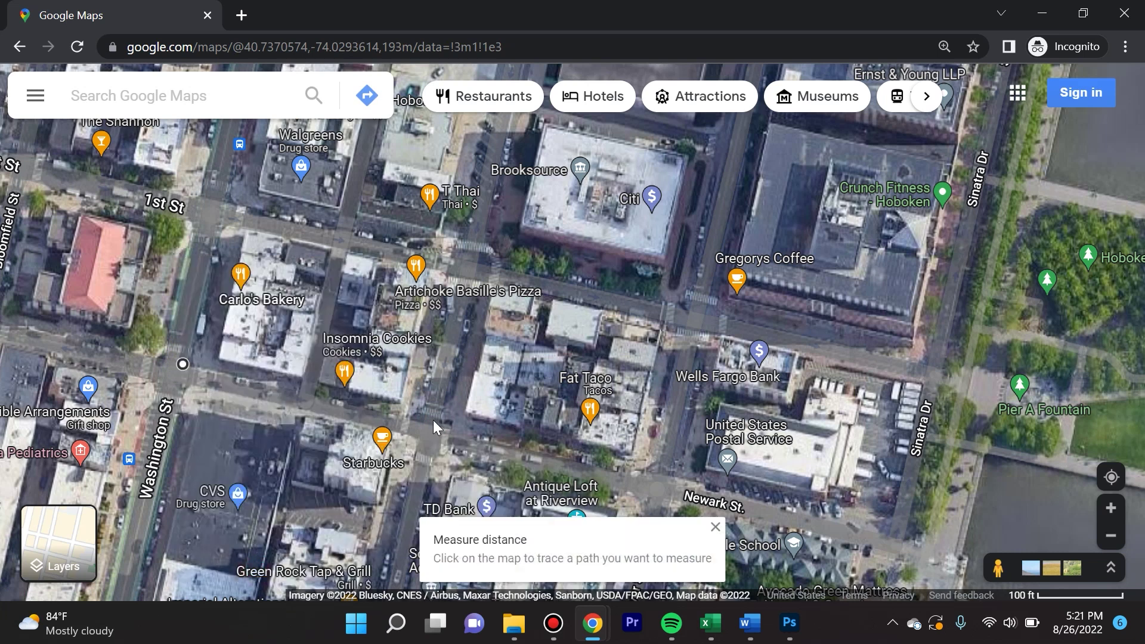
{"action": "left_click", "coordinate": [432, 419]}
{"action": "left_click", "coordinate": [469, 261]}
{"action": "left_click", "coordinate": [669, 300]}
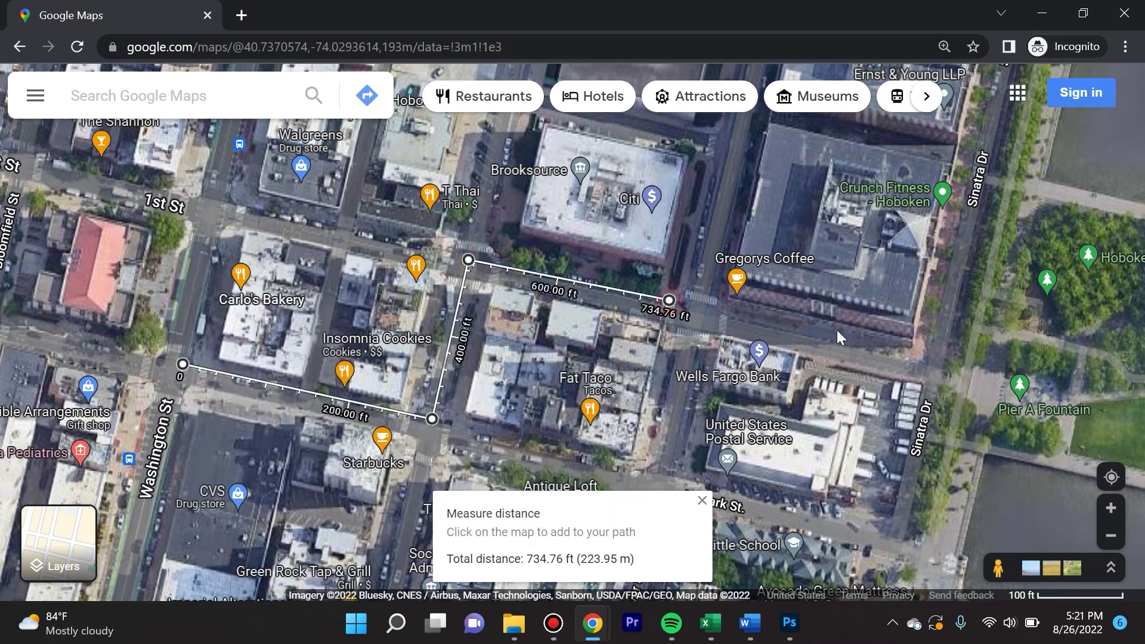
{"action": "left_click", "coordinate": [925, 376]}
- Extend the path through Pier A Park and back west, closing it at 192,532.93 ft²
{"action": "left_click", "coordinate": [950, 459]}
{"action": "left_click_drag", "start_coordinate": [951, 459], "coordinate": [1023, 391]}
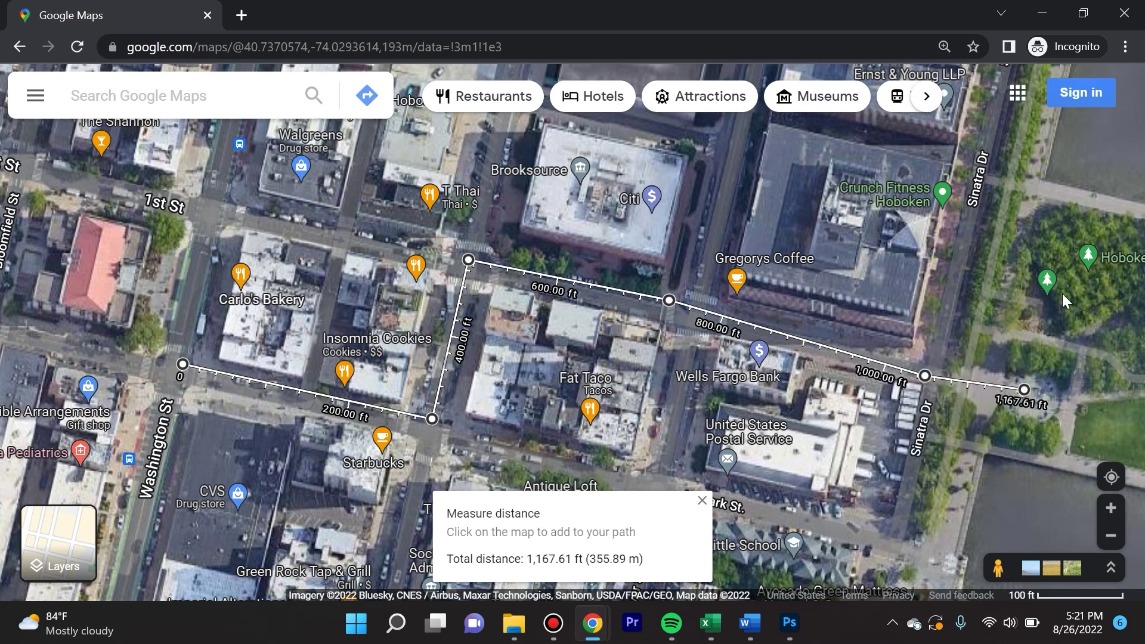
{"action": "left_click", "coordinate": [1061, 231]}
{"action": "left_click", "coordinate": [1001, 201]}
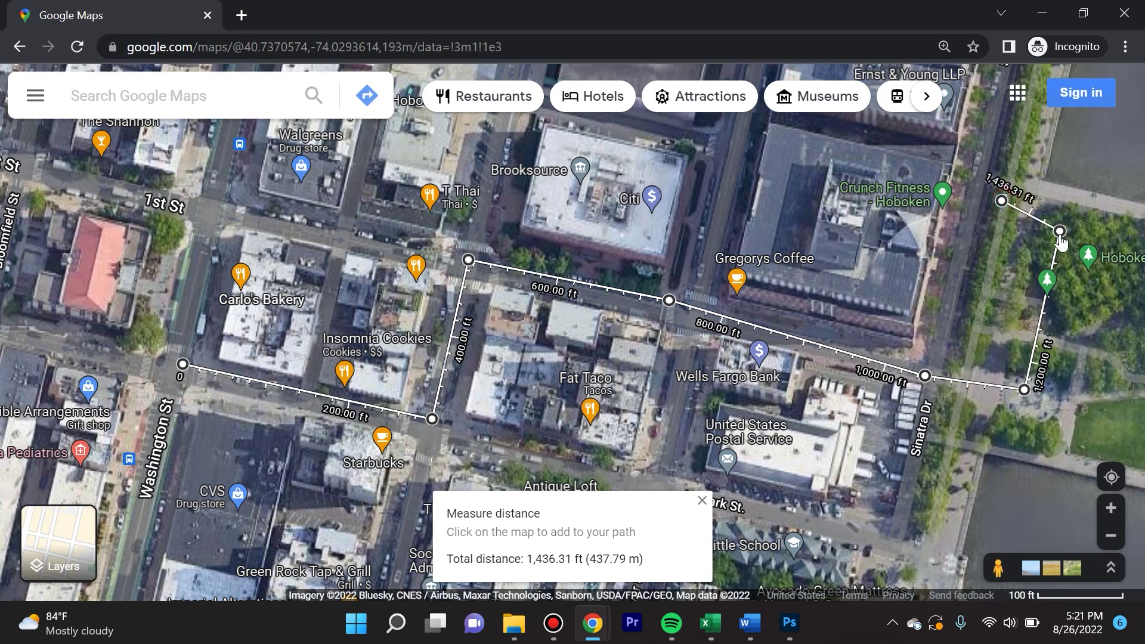
{"action": "left_click_drag", "start_coordinate": [1060, 231], "coordinate": [1120, 336]}
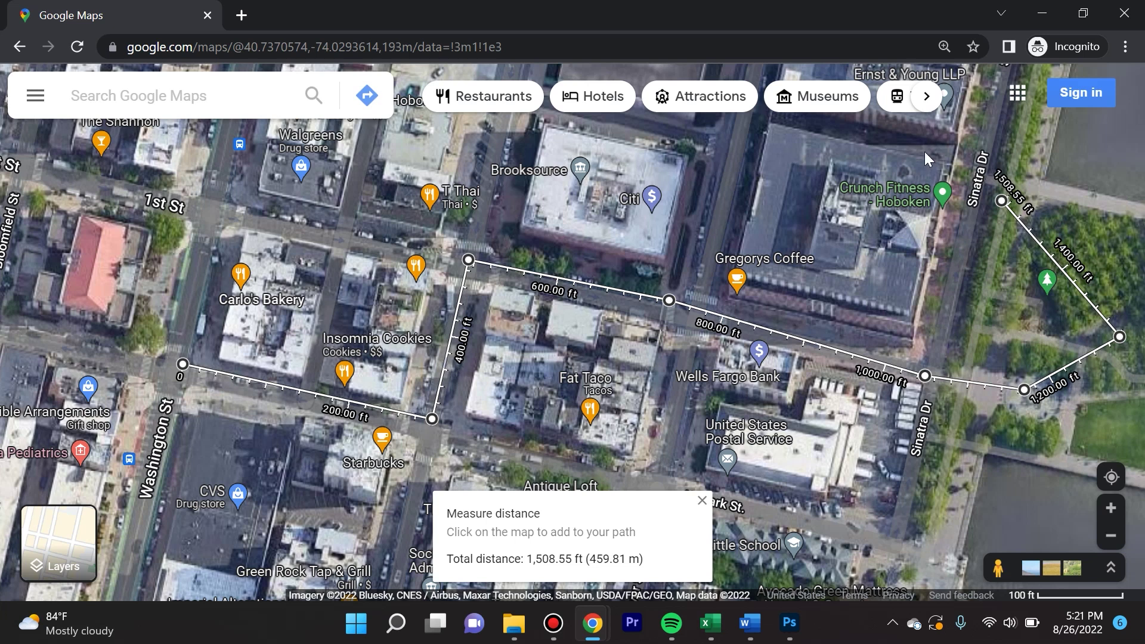
{"action": "left_click", "coordinate": [251, 165]}
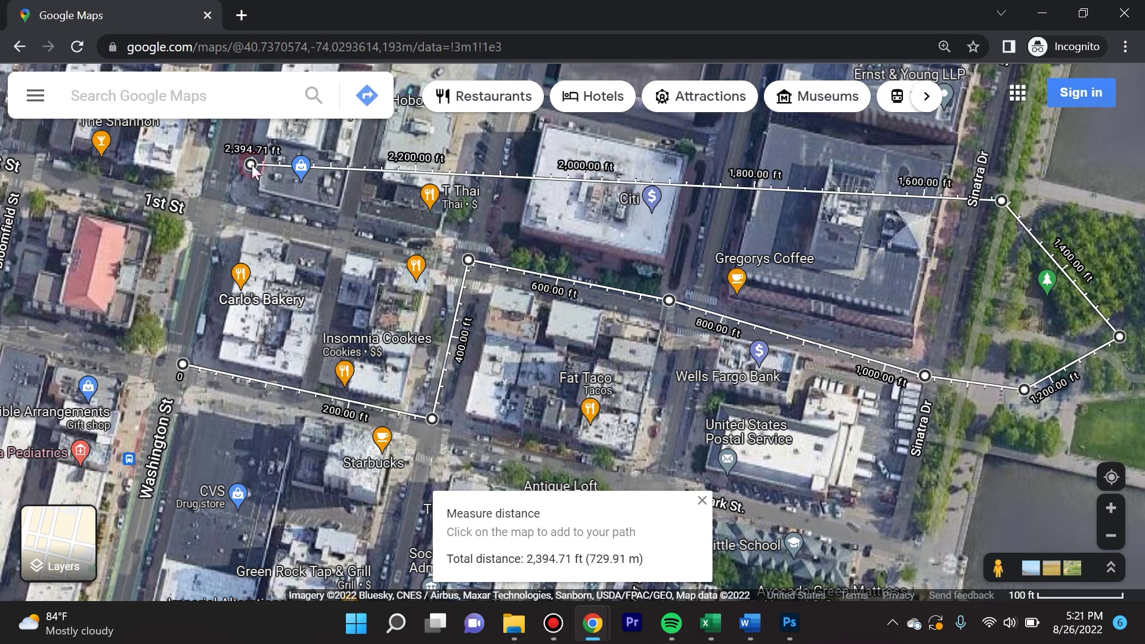
{"action": "left_click", "coordinate": [184, 373]}
- Zoom out to fit the whole polygon showing 192,532.93 ft² (17,886.89 m²) and 2,643.44 ft perimeter
{"action": "scroll", "coordinate": [388, 313], "scroll_direction": "down", "scroll_amount": 3}
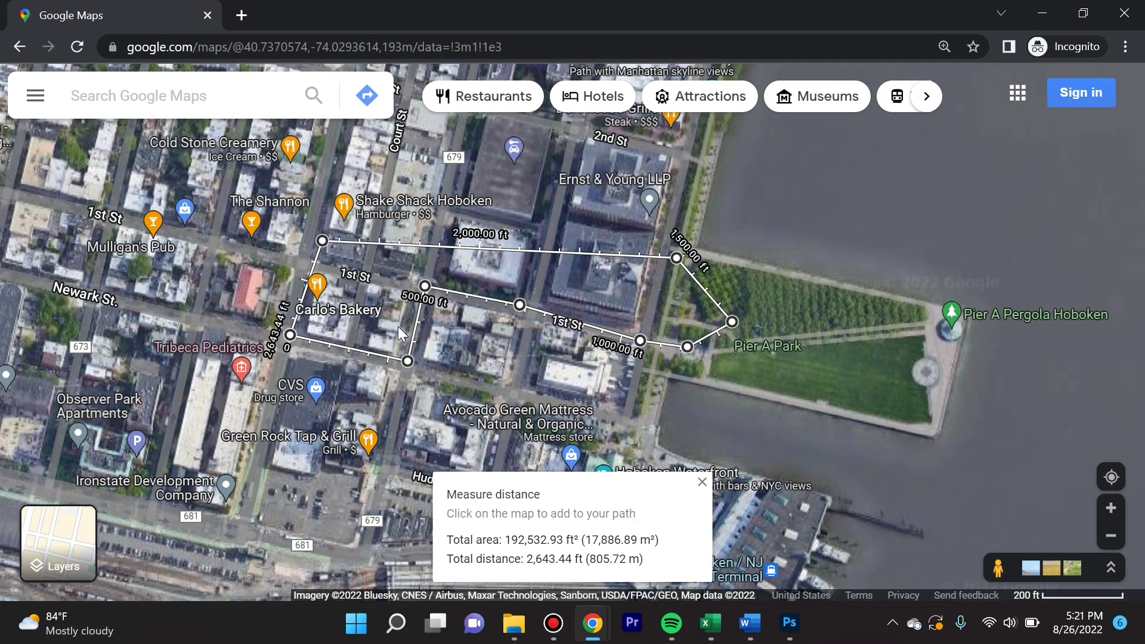
{"action": "scroll", "coordinate": [399, 333], "scroll_direction": "down", "scroll_amount": 1}
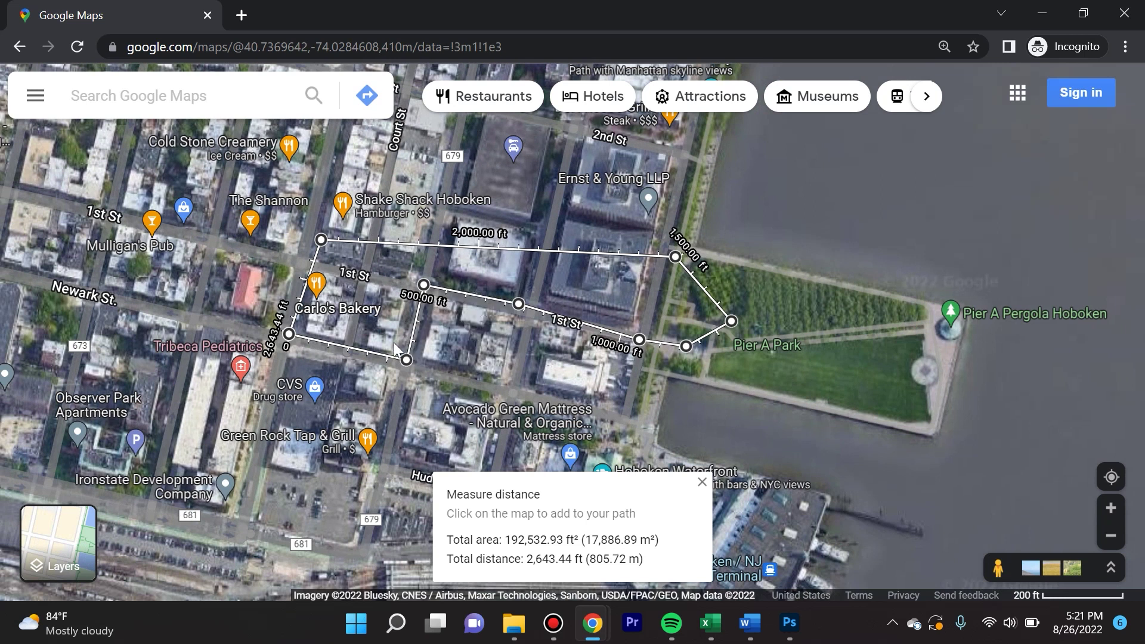
{"action": "scroll", "coordinate": [392, 340], "scroll_direction": "down", "scroll_amount": 1}
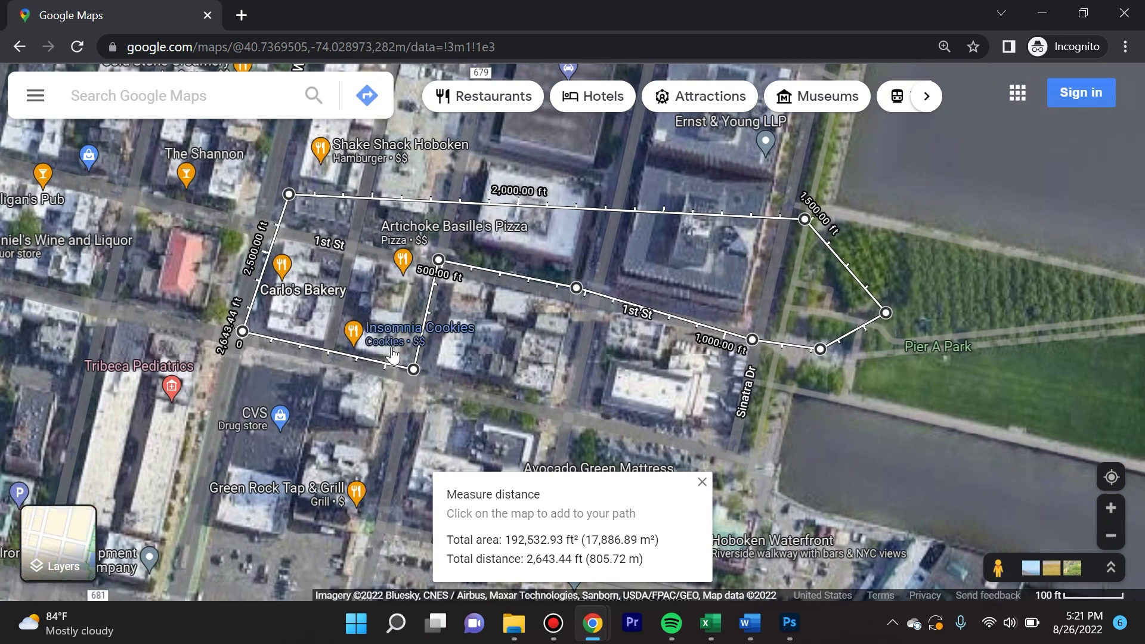
{"action": "mouse_move", "coordinate": [384, 345]}
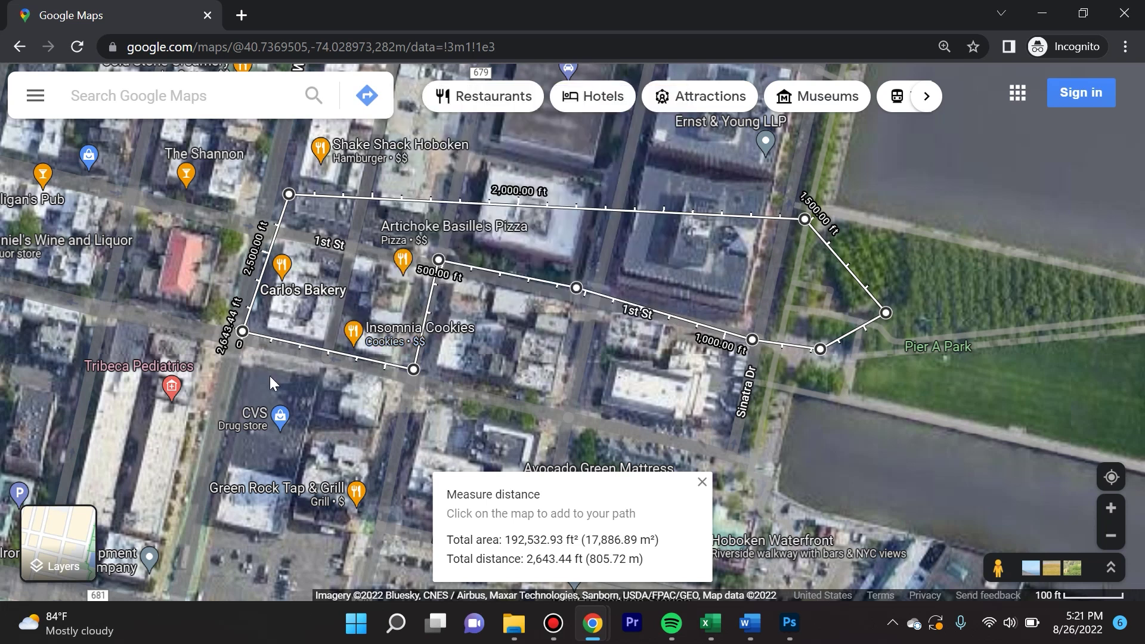